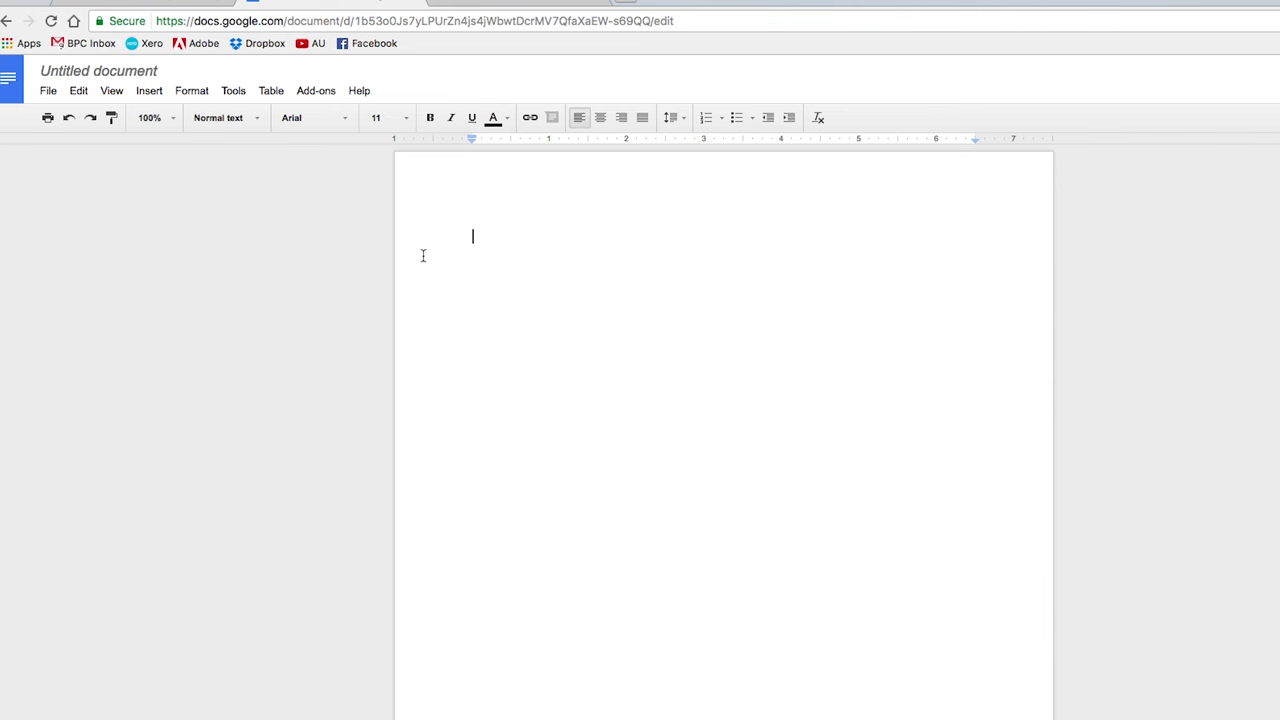
Insert a 3 x 1 table at the top of the page and place the cursor in its first cell
click(280, 92)
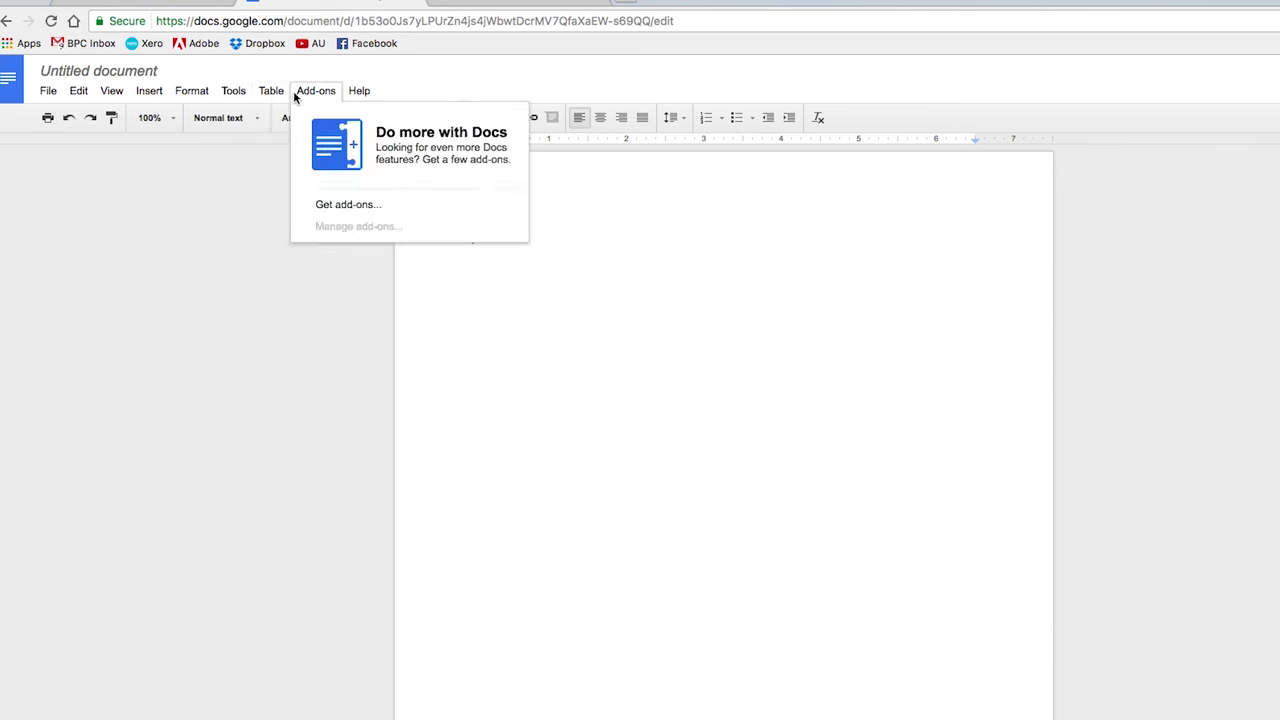
mouse_move(280, 123)
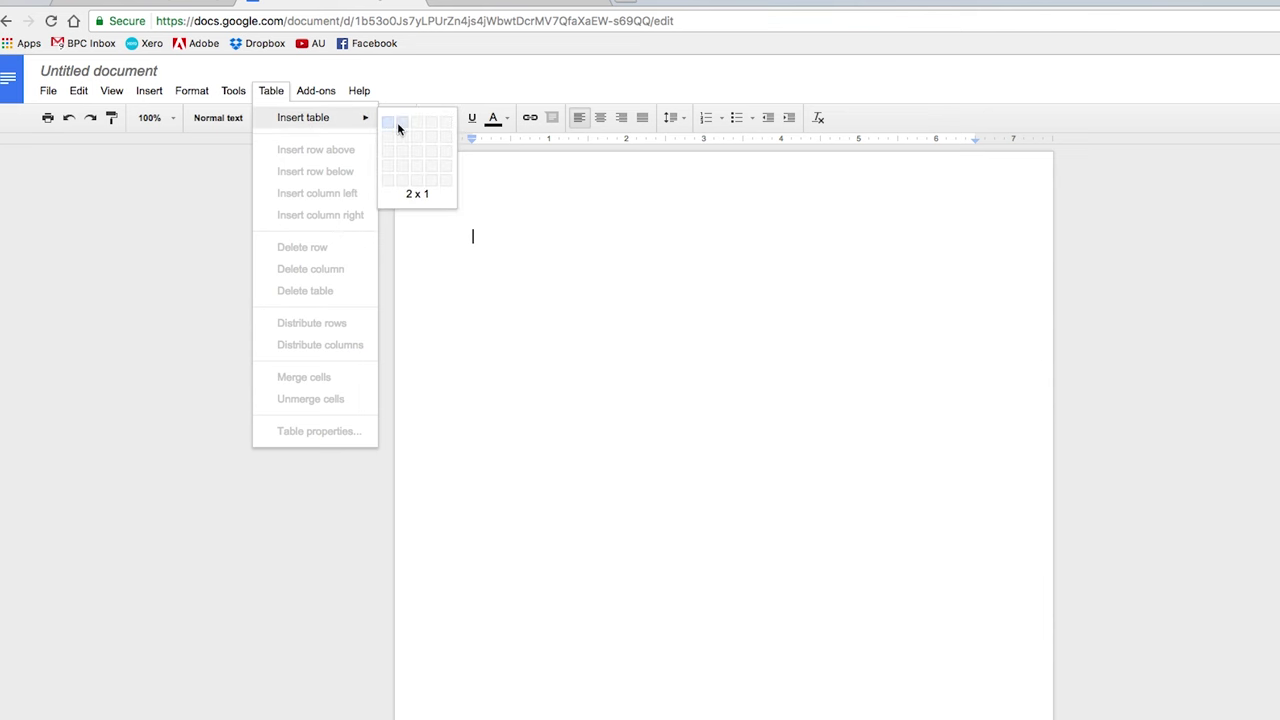
click(420, 131)
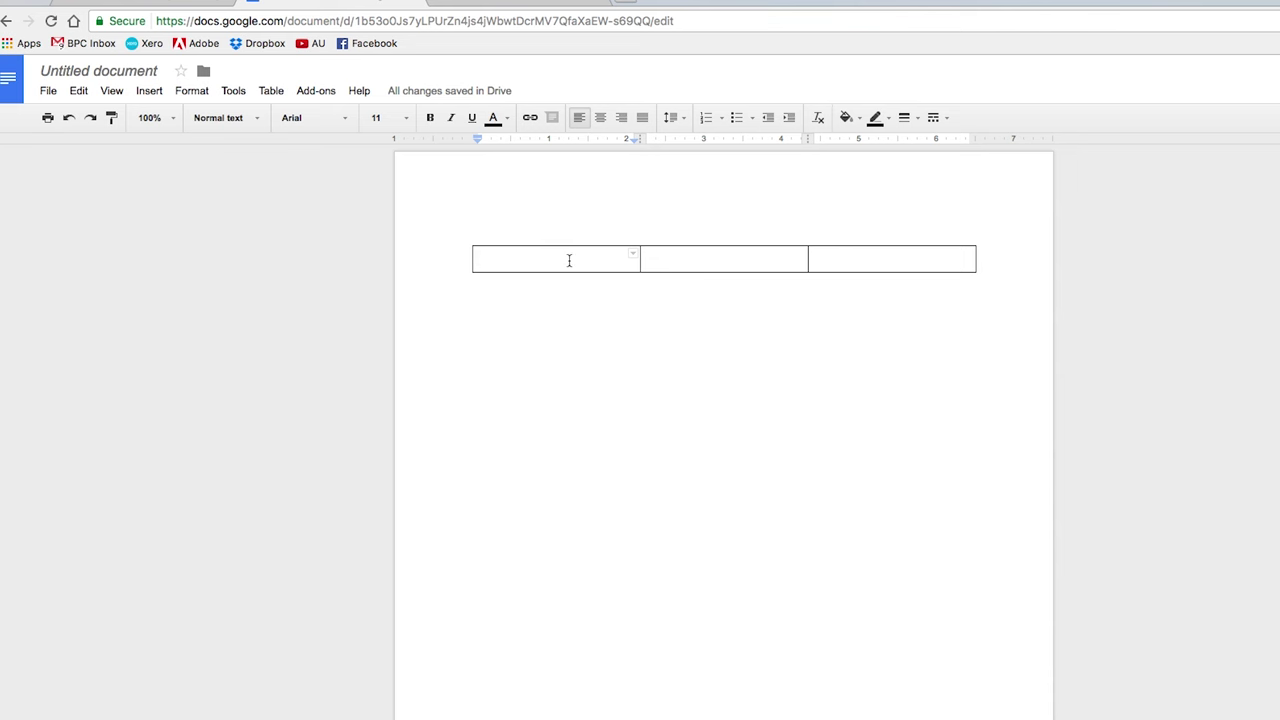
drag(569, 260, 540, 249)
click(516, 262)
Upload the YOUR LOGO shield image into the first table cell through Insert > Image
click(150, 91)
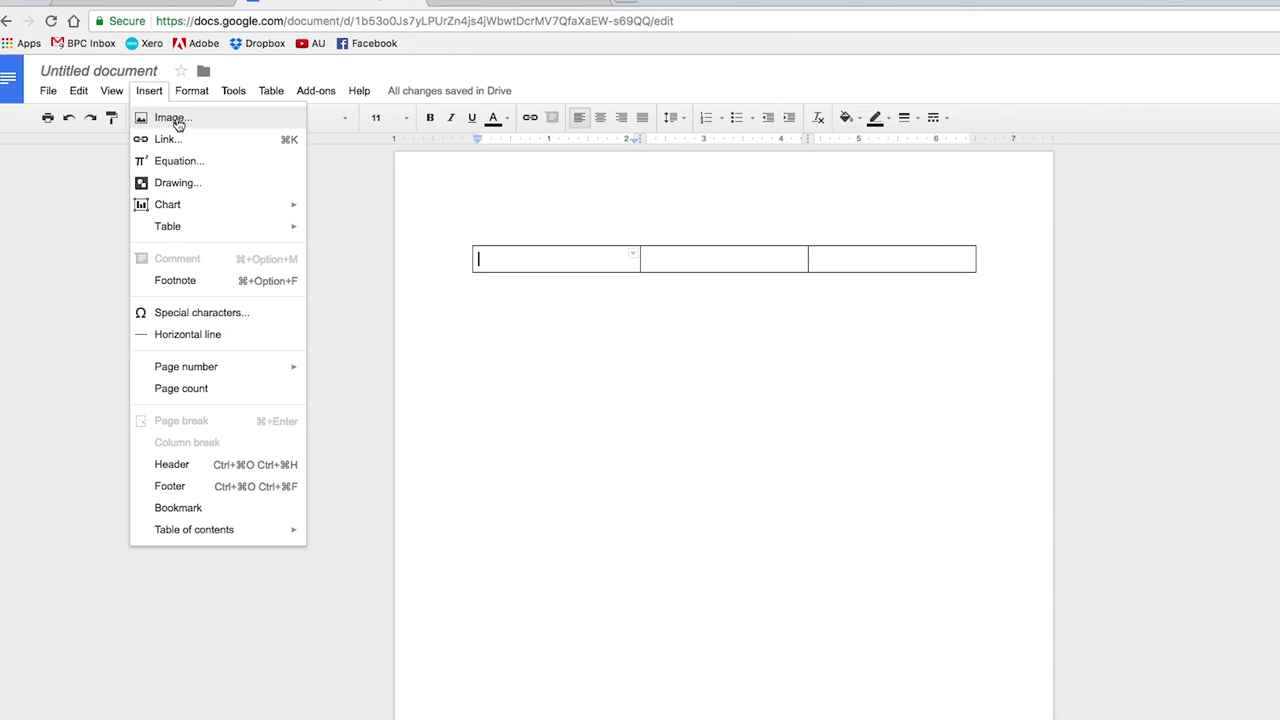
click(176, 121)
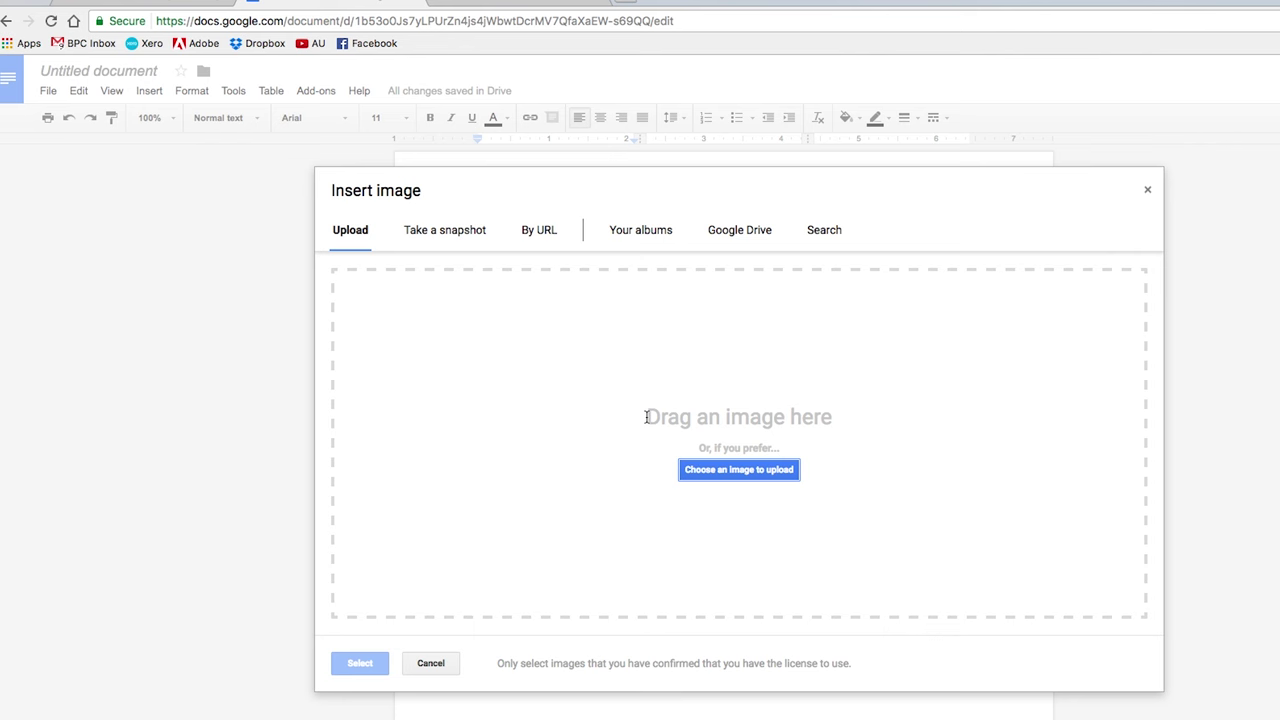
click(760, 470)
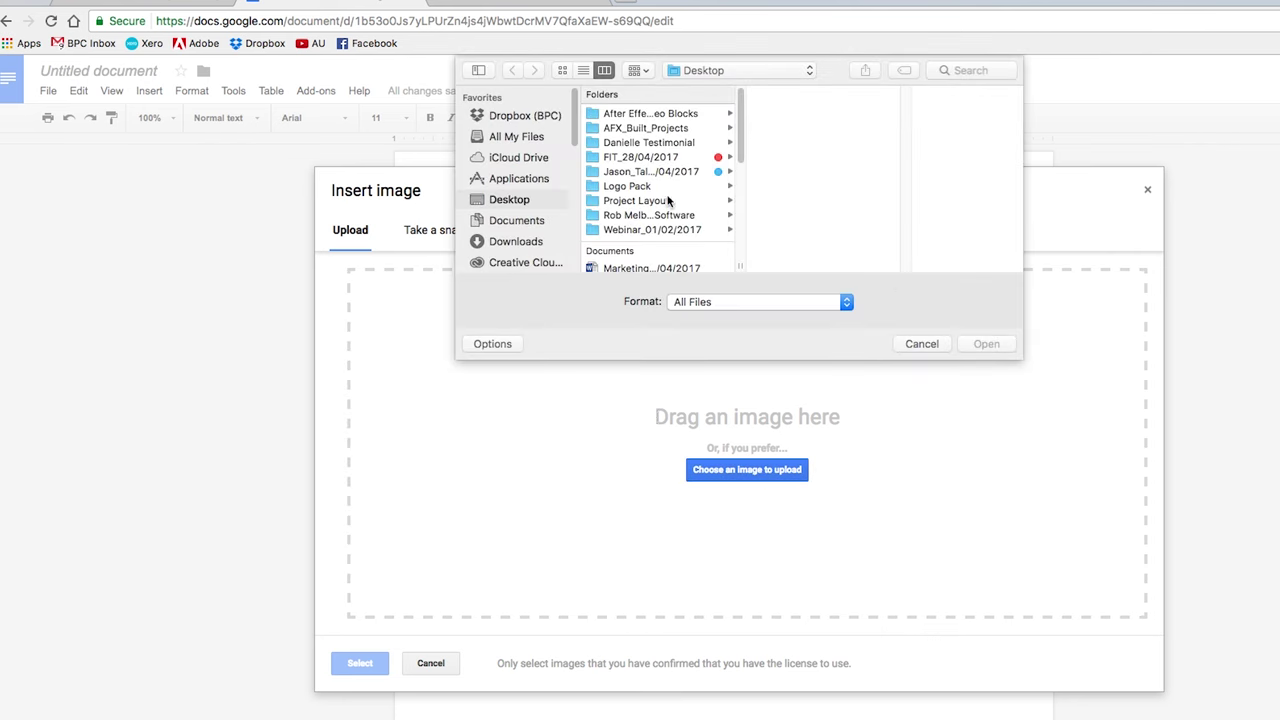
click(916, 345)
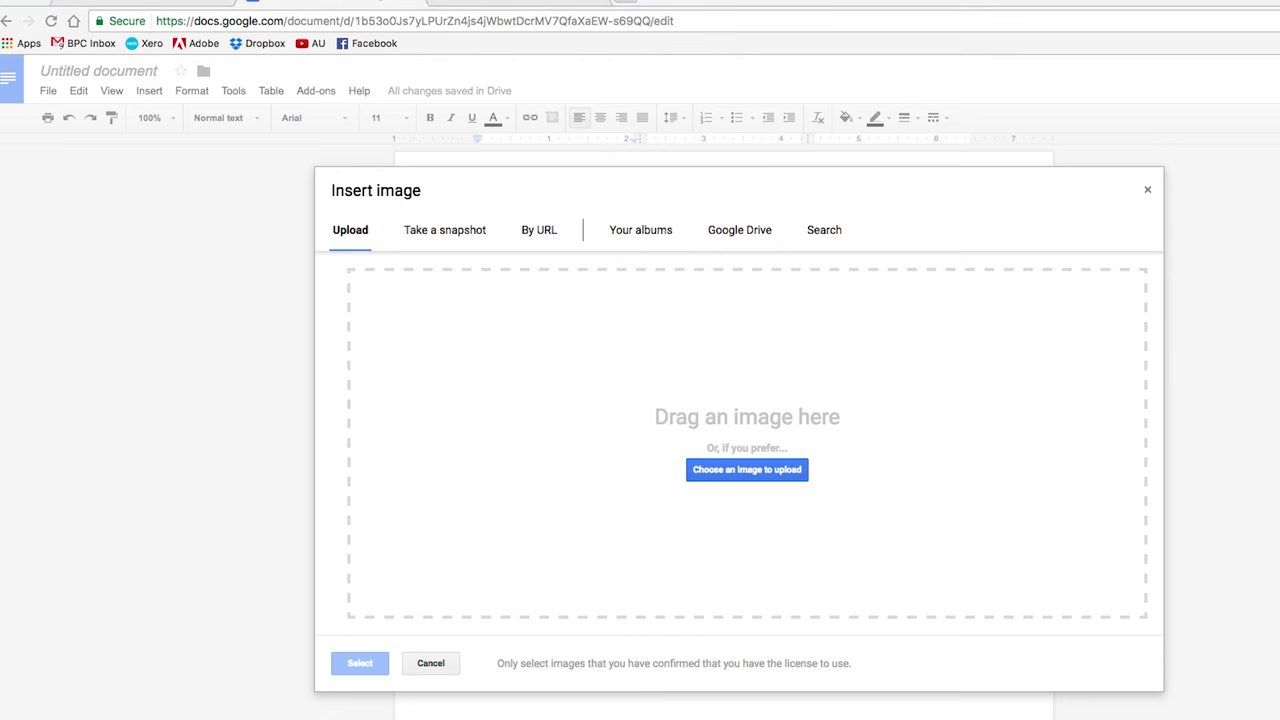
drag(1275, 320, 714, 403)
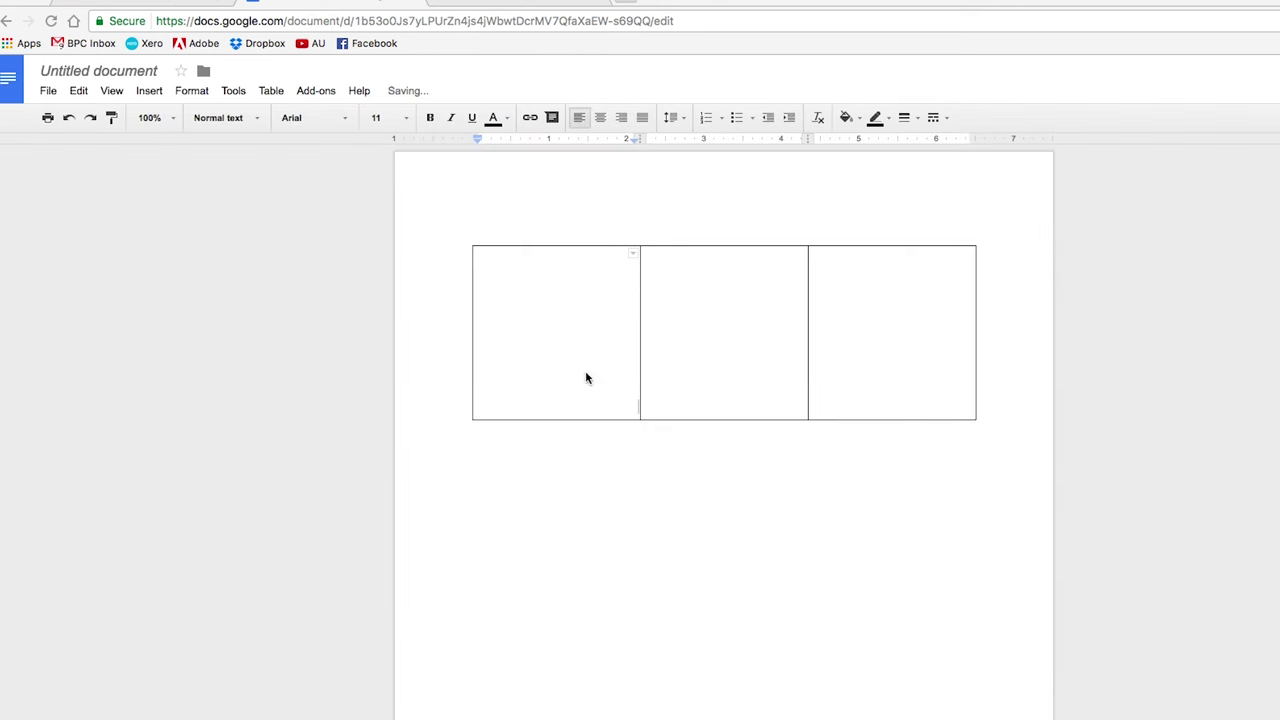
Shrink the logo image to about two-thirds size within the first cell
click(563, 318)
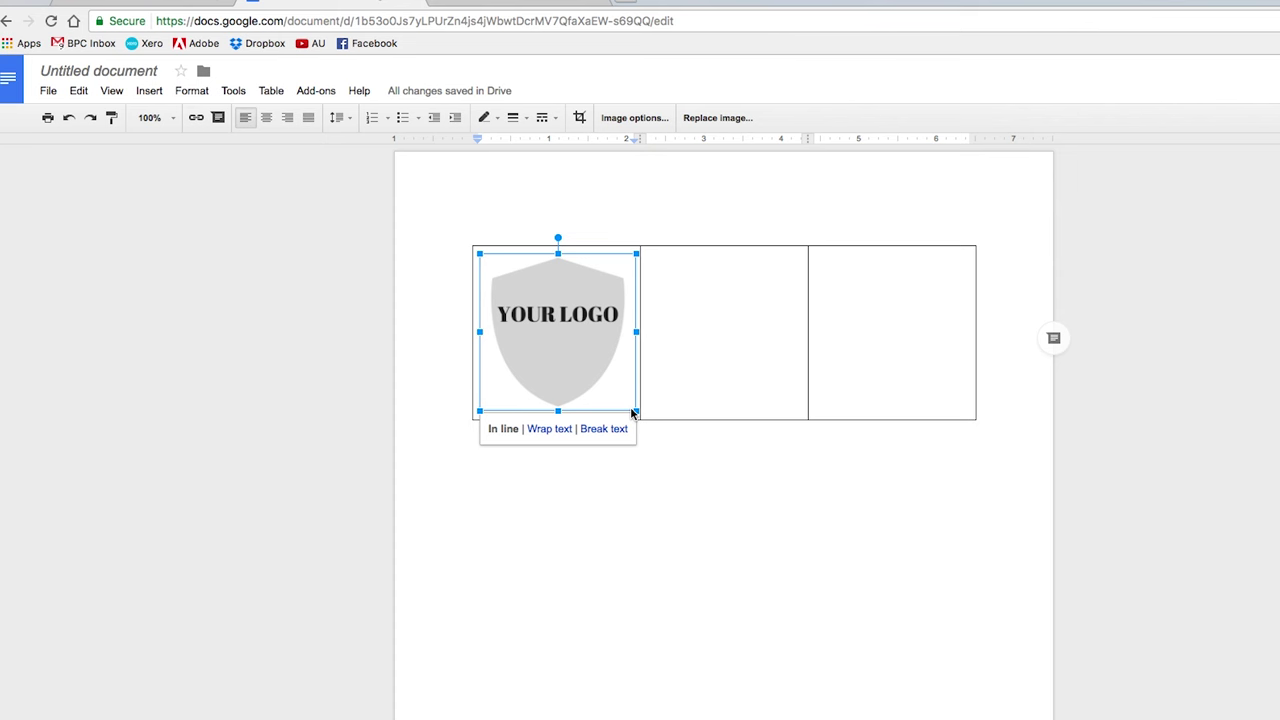
drag(626, 402, 560, 345)
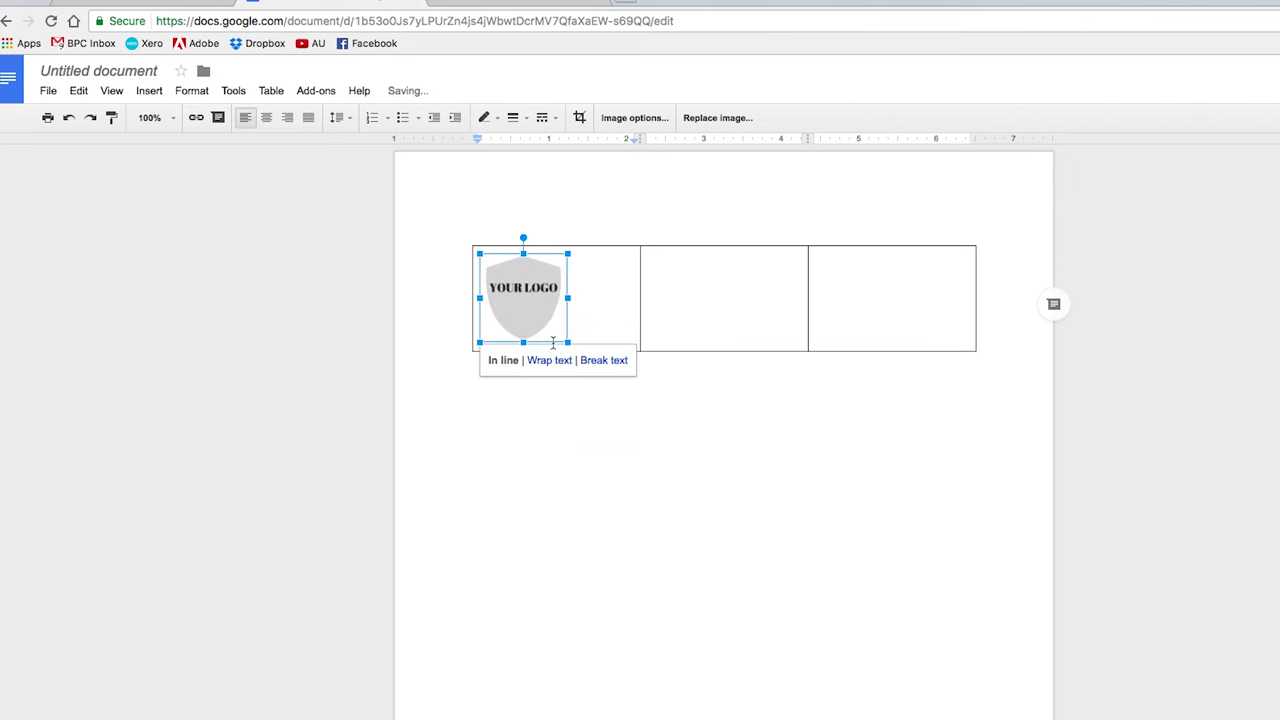
drag(714, 331, 820, 339)
Drop the ISO 14001, AS4801 and ISO 9001 badges image into the right cell
triple_click(842, 336)
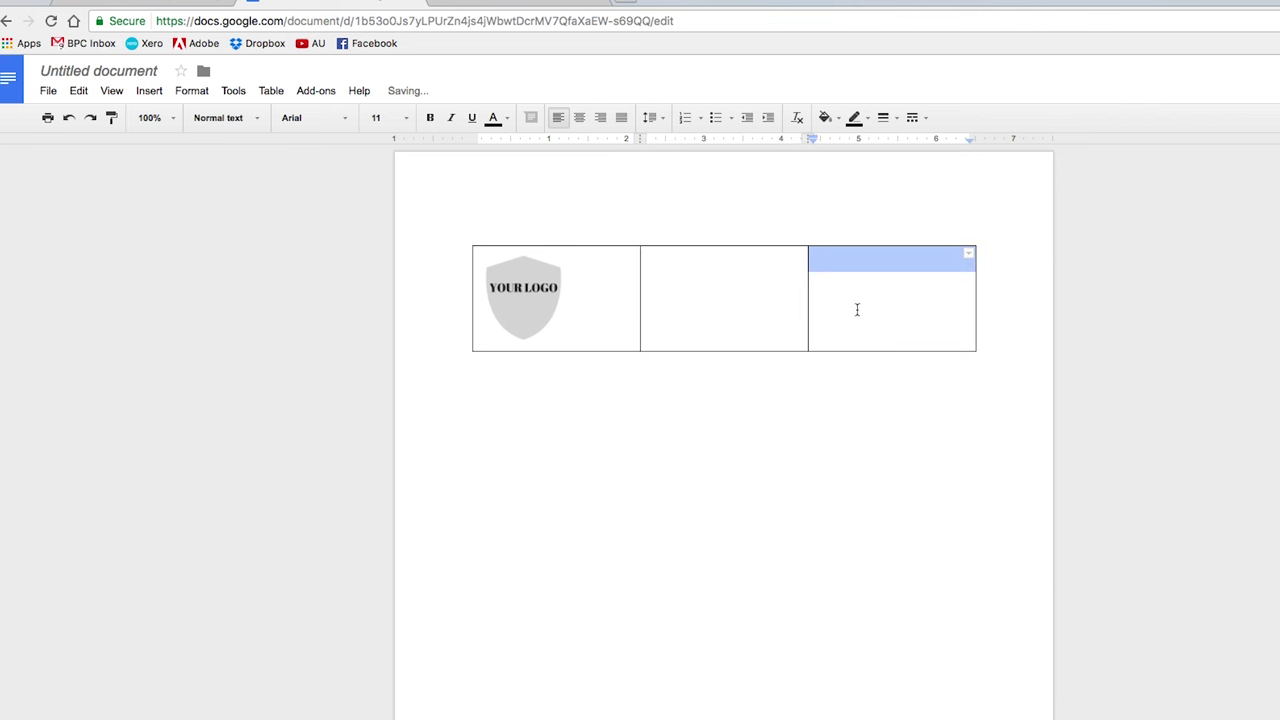
click(848, 283)
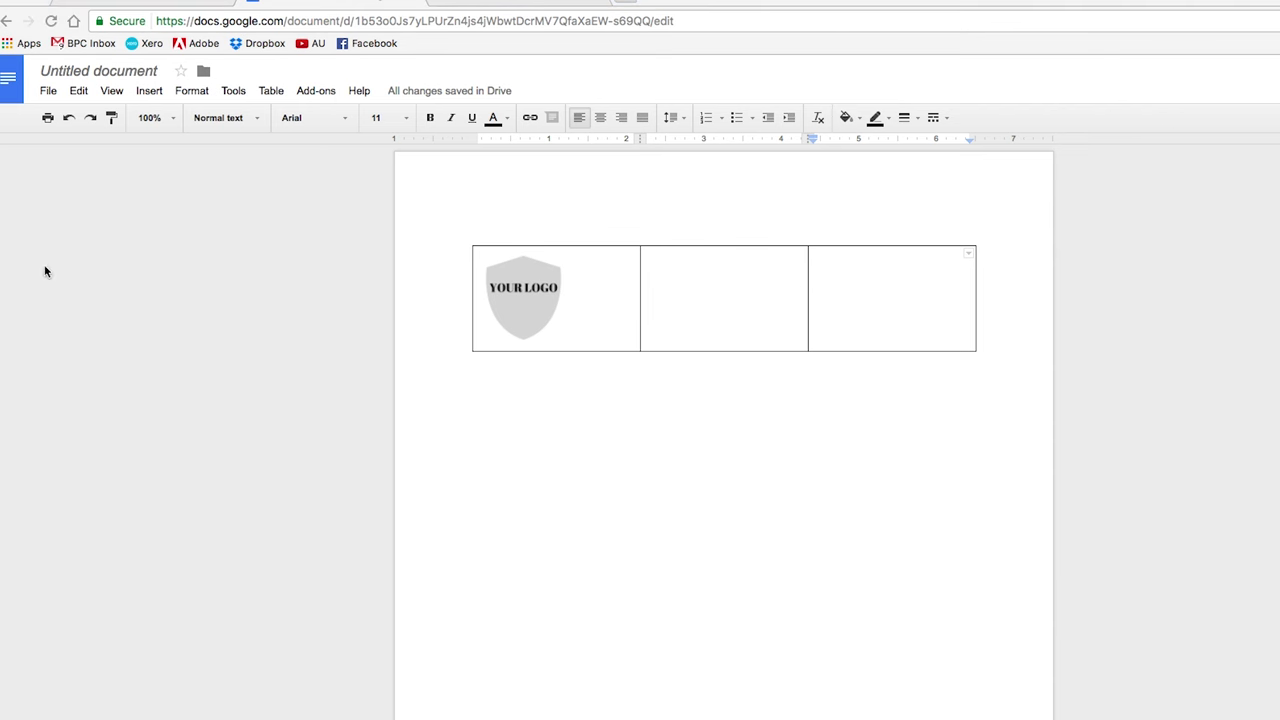
drag(44, 264, 840, 330)
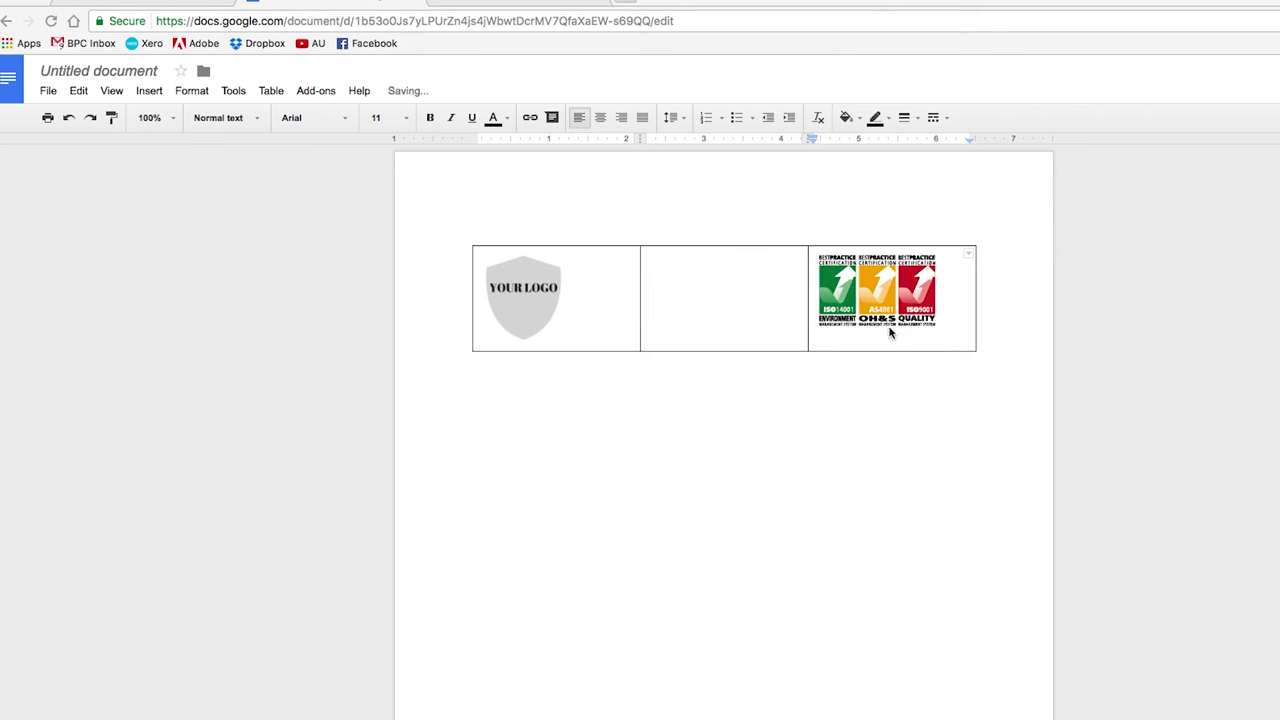
click(935, 325)
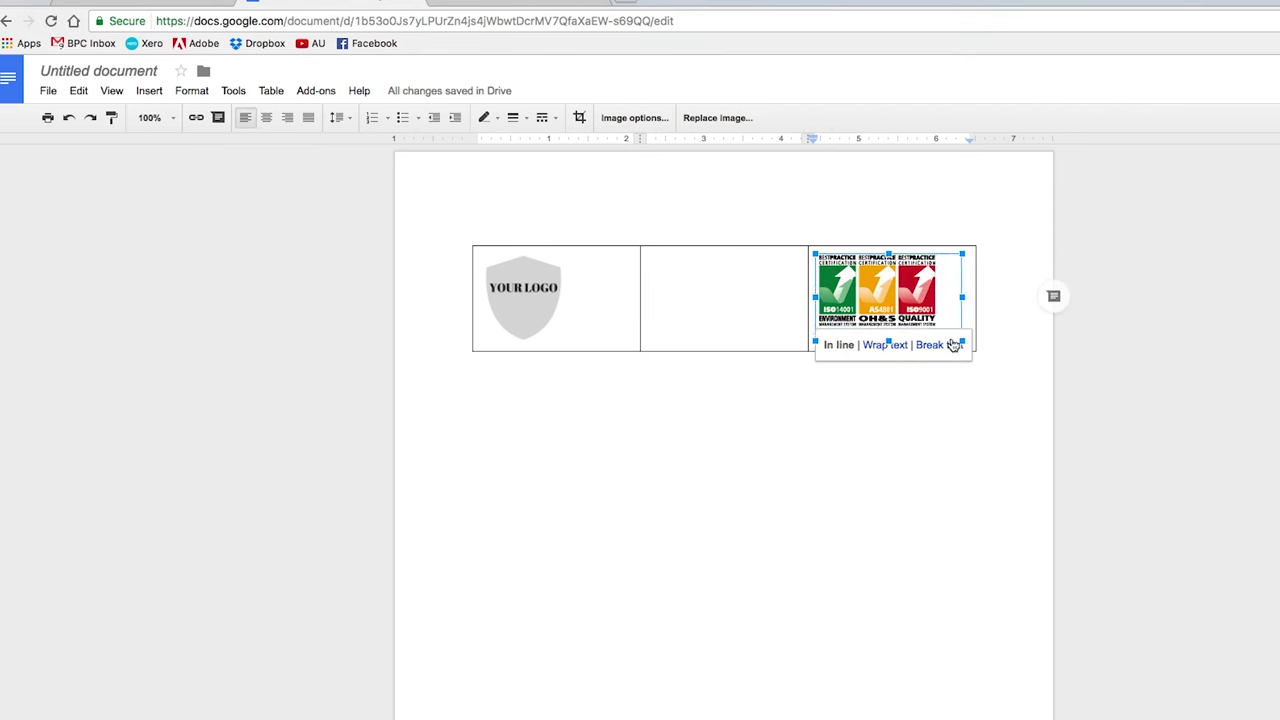
Paste the copied contact details into the middle cell and add an empty line above the name
click(745, 302)
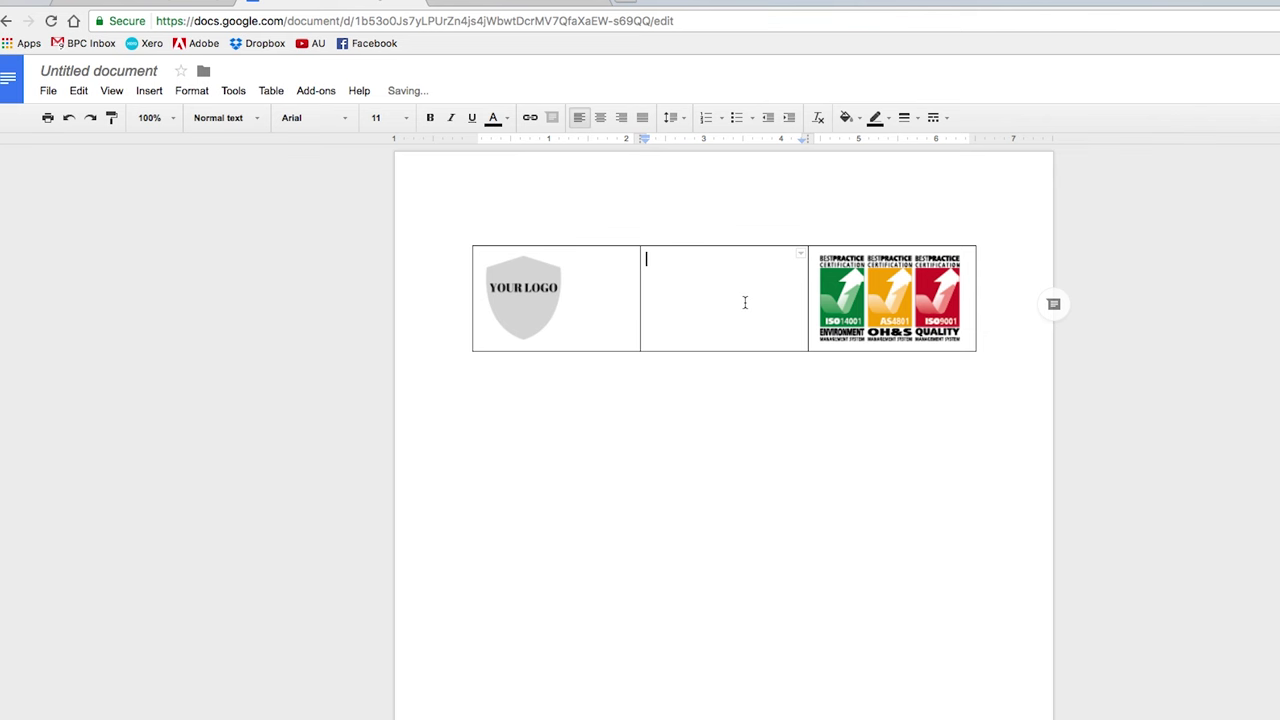
double_click(745, 302)
click(718, 295)
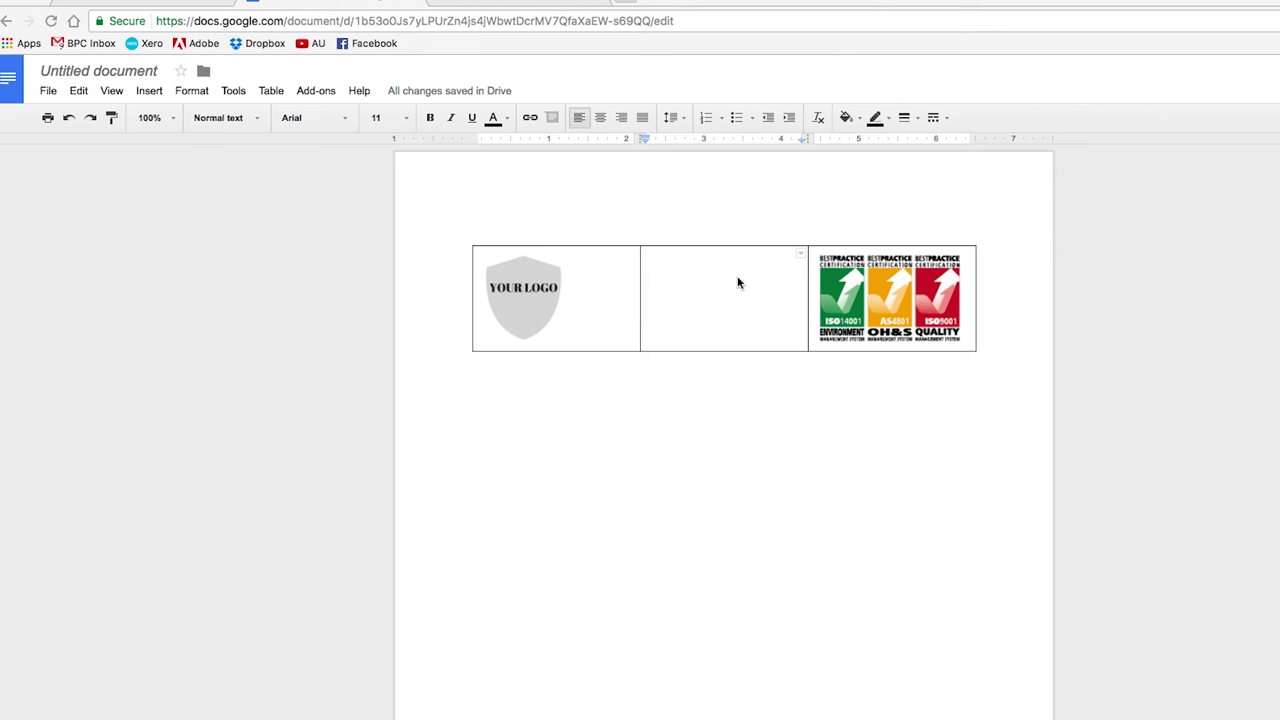
right_click(686, 265)
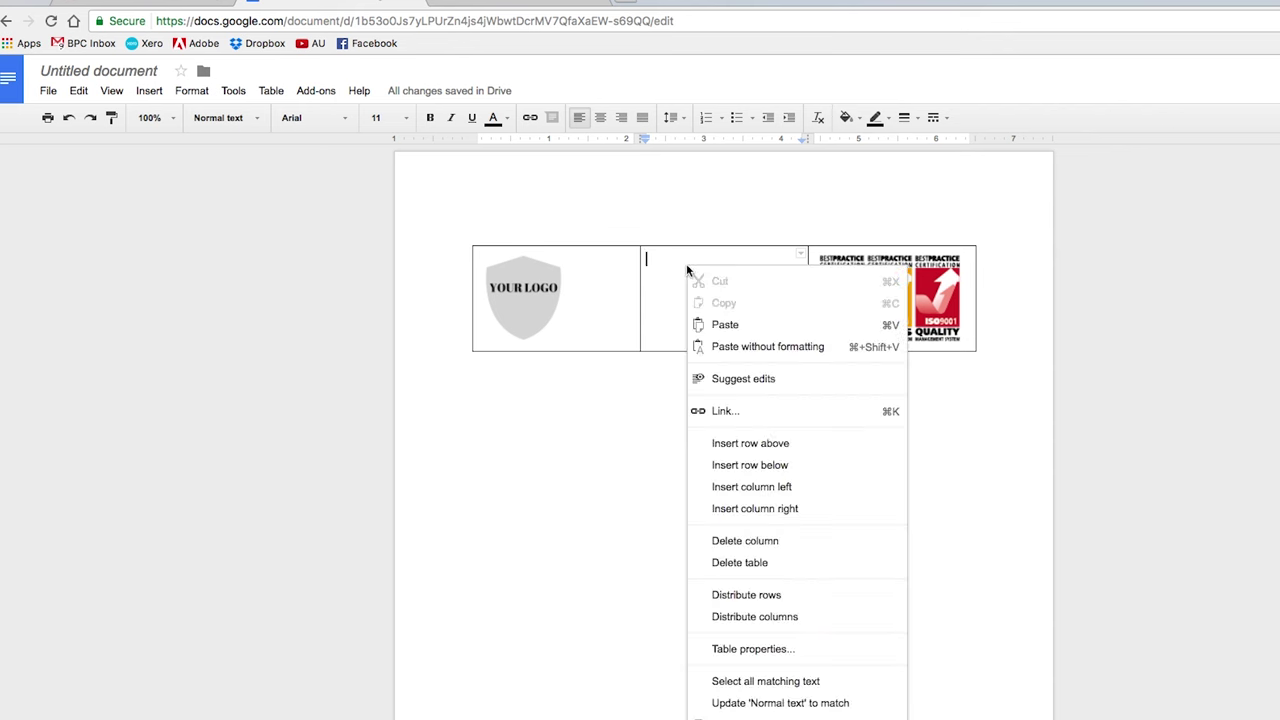
click(734, 333)
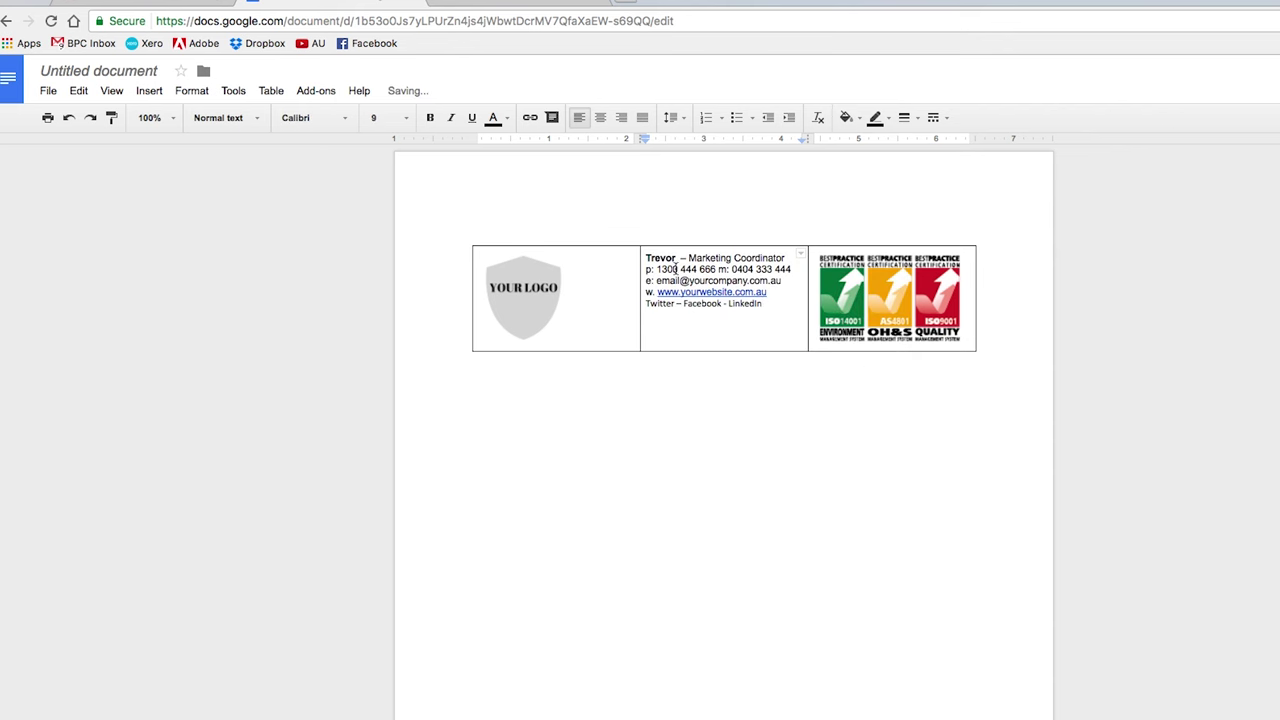
click(646, 259)
key(Return)
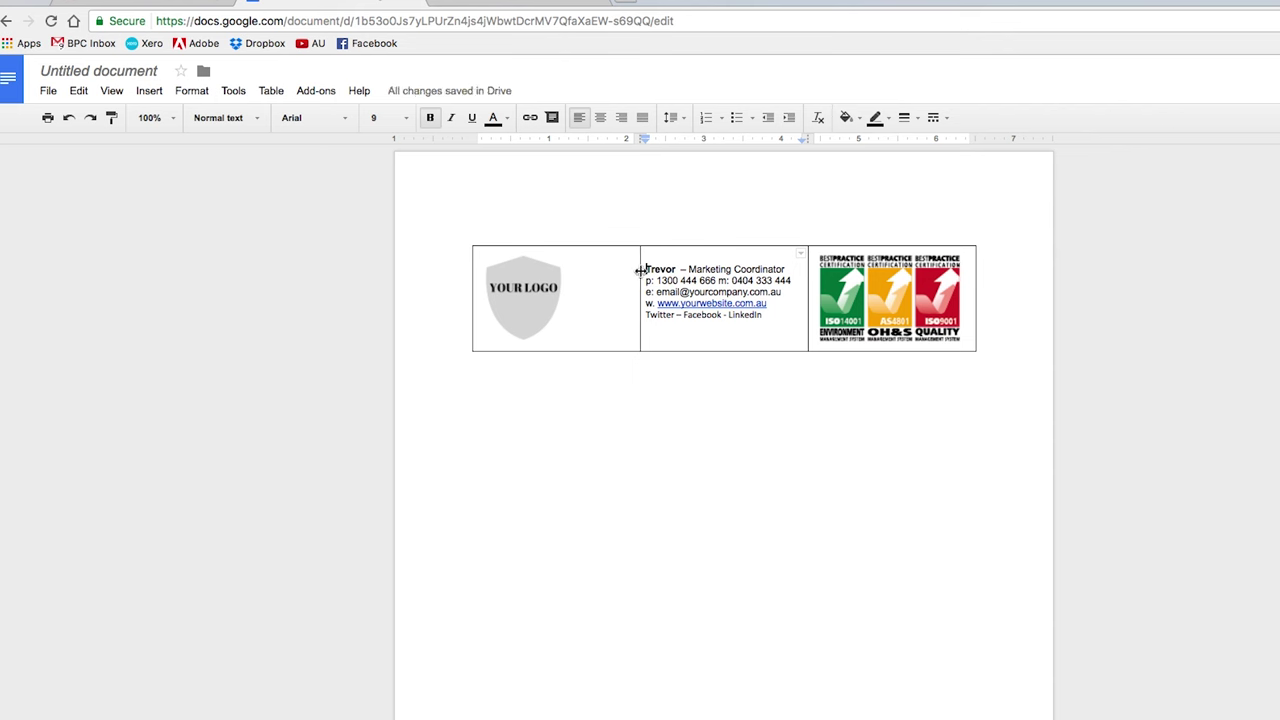
Narrow the logo and contact-details columns so the text moves left
drag(641, 270, 571, 267)
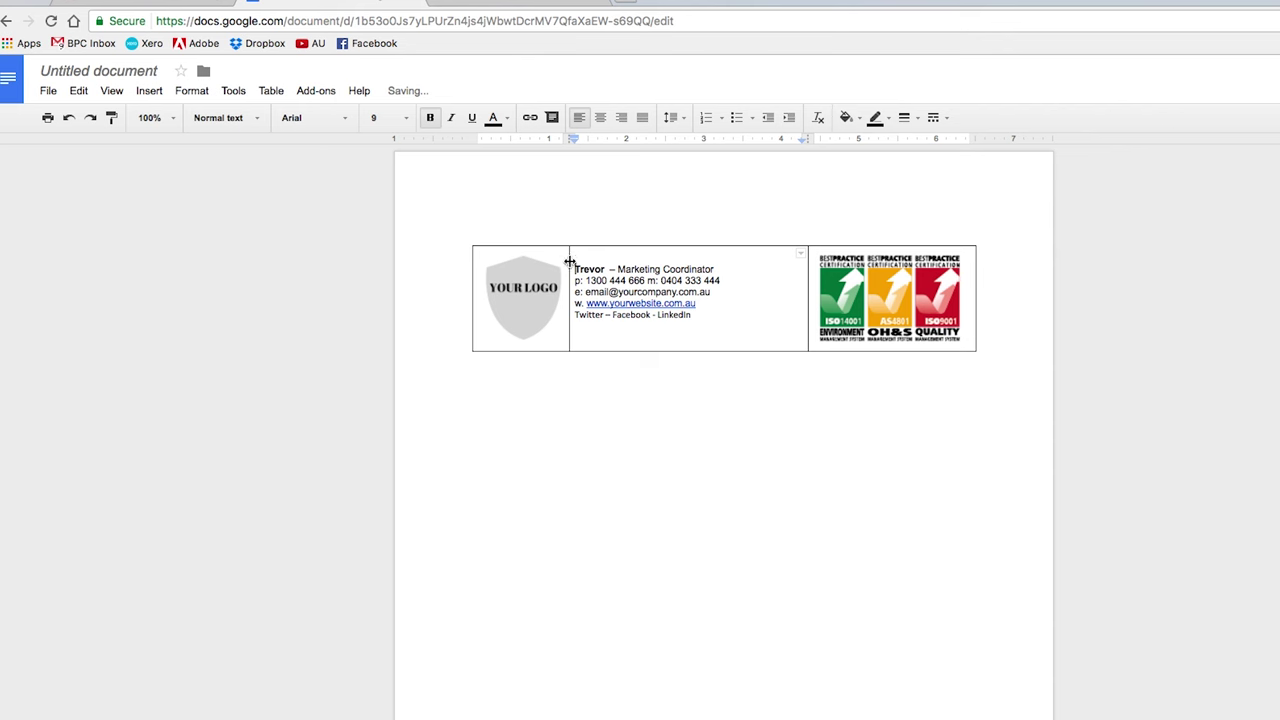
drag(571, 264, 567, 264)
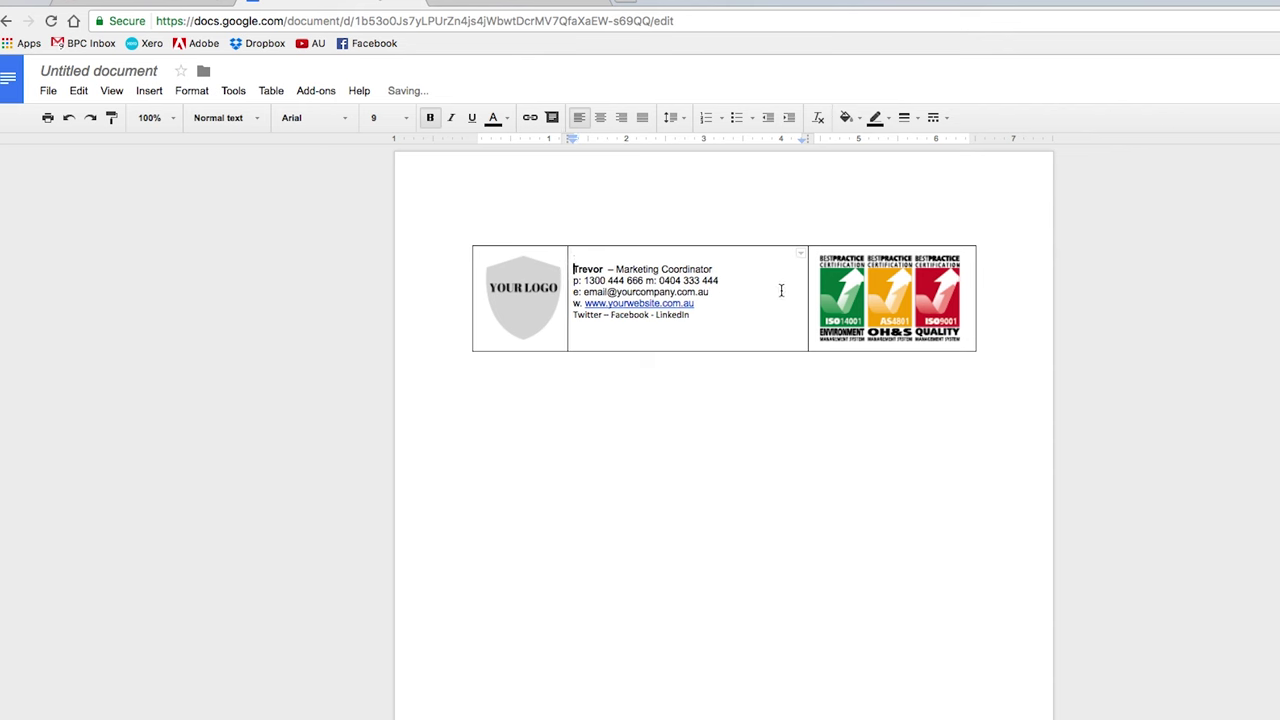
drag(807, 281, 573, 280)
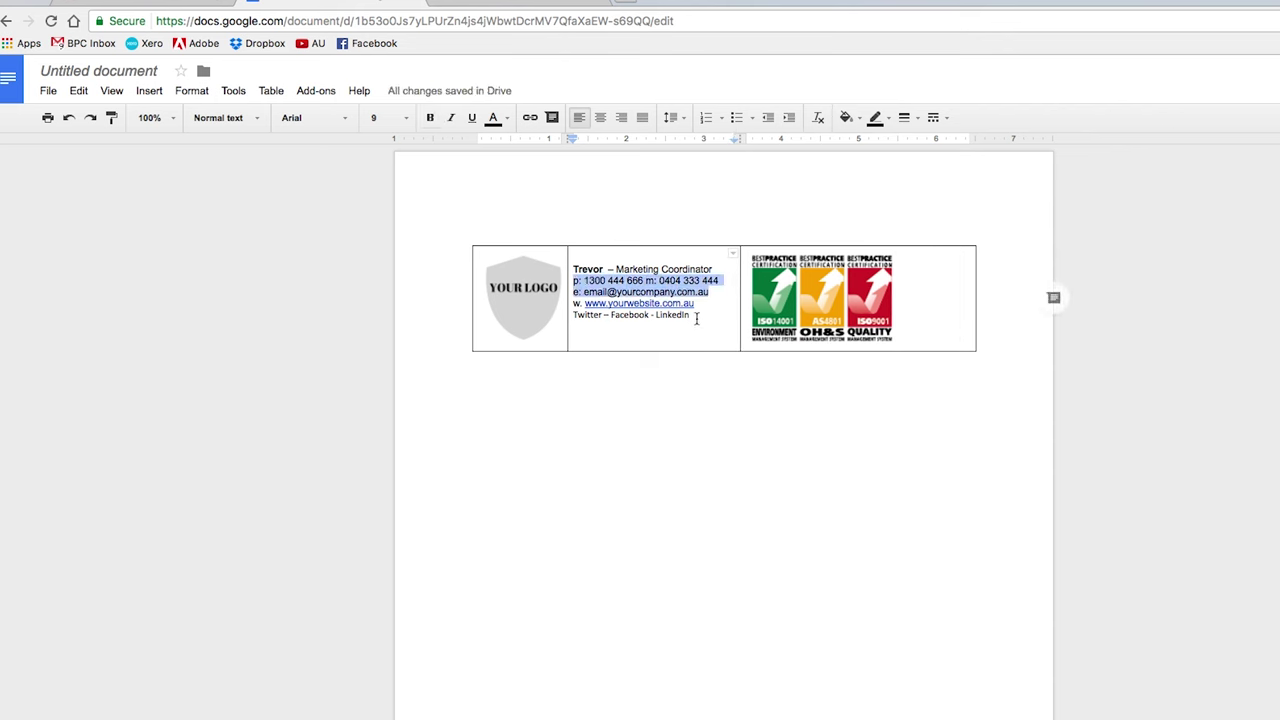
Change the contact lines below the name to the Calibri font
drag(690, 315, 570, 280)
click(323, 122)
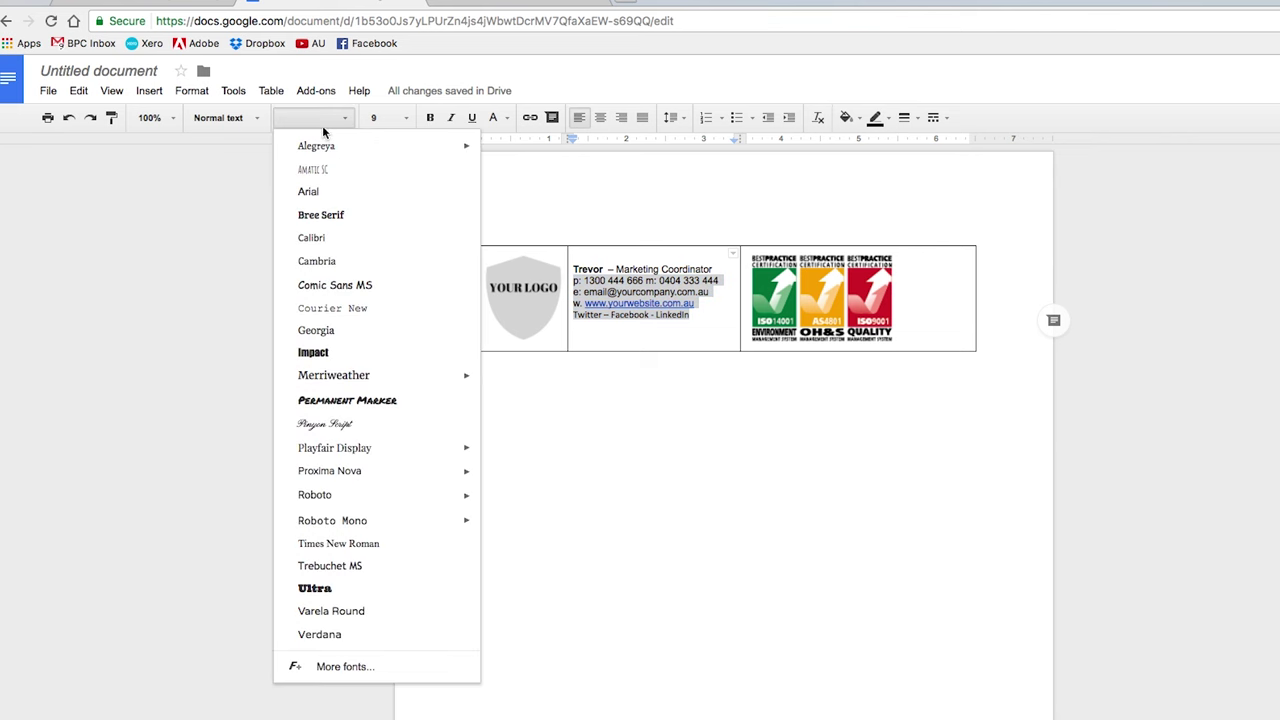
click(312, 121)
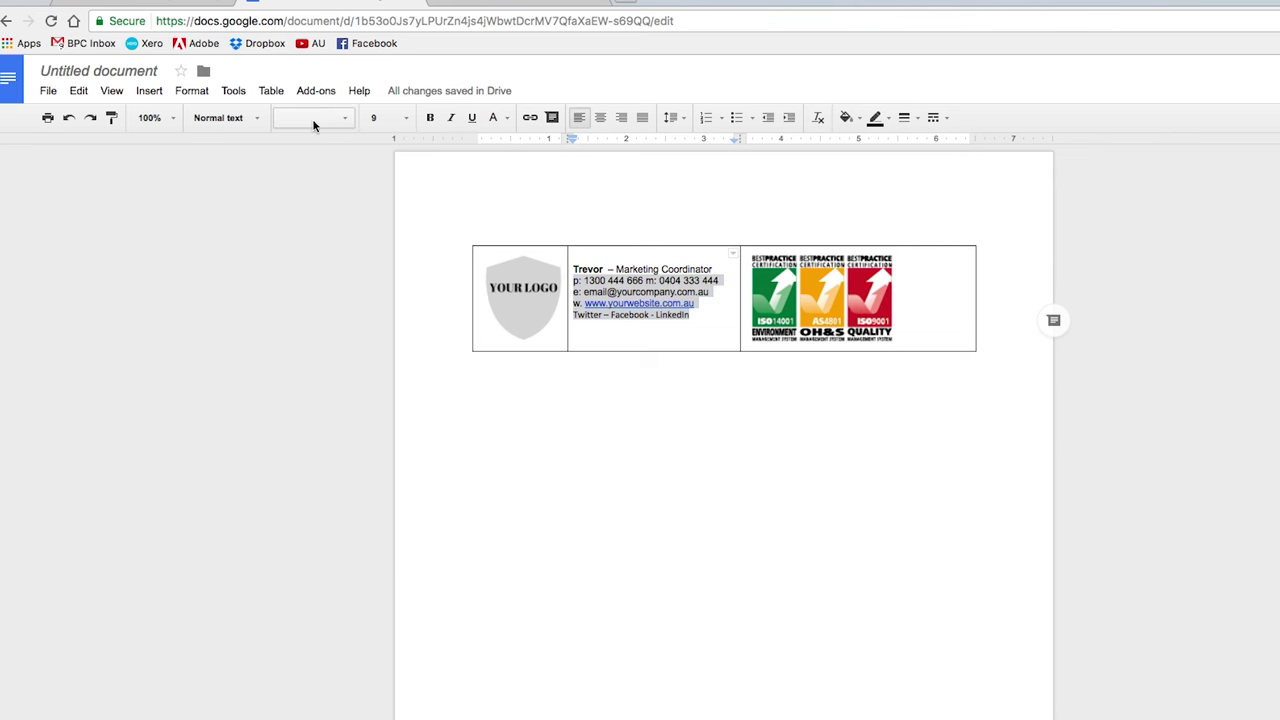
click(309, 124)
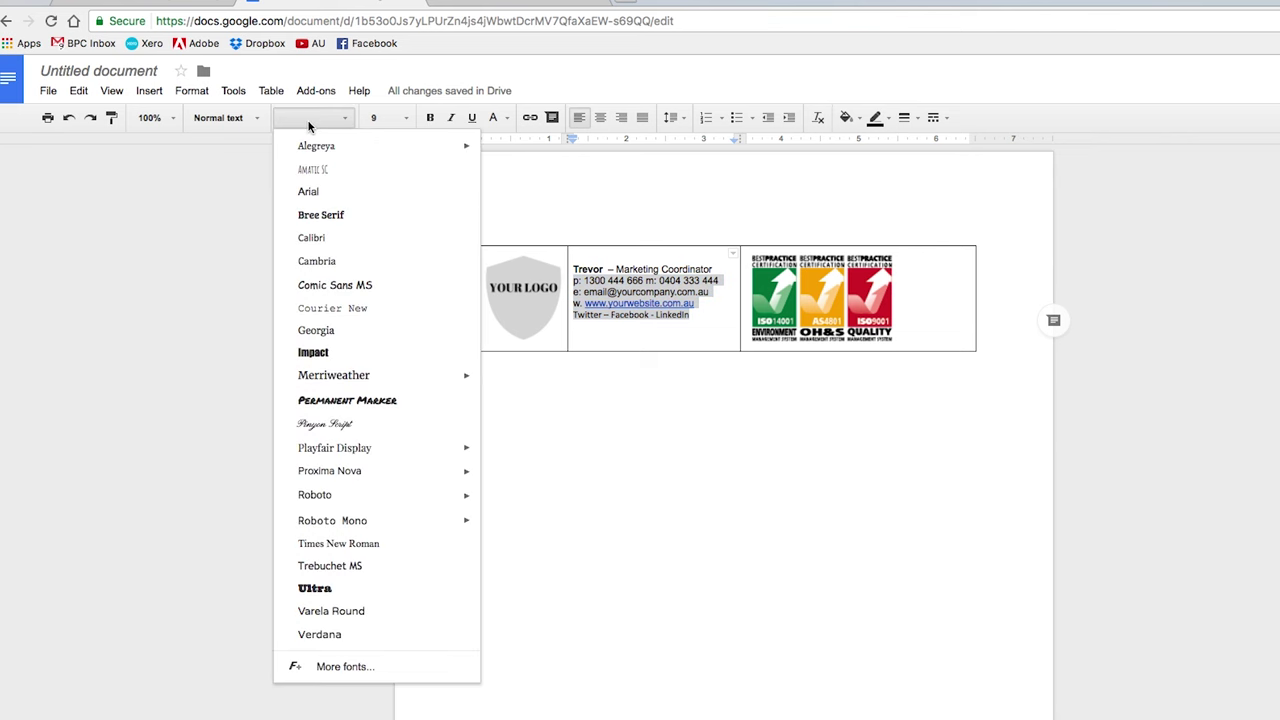
click(333, 238)
Narrow the middle column slightly to pull the badges closer to the contact details
click(729, 299)
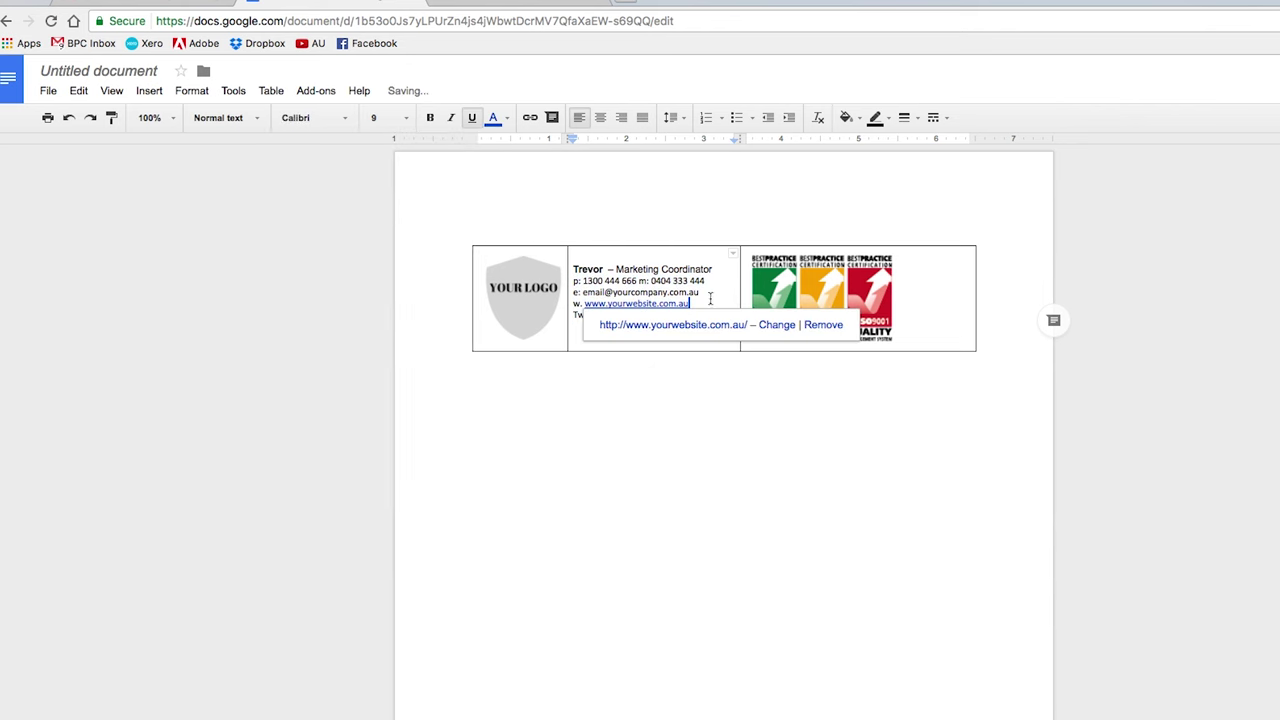
drag(740, 290, 734, 291)
click(626, 391)
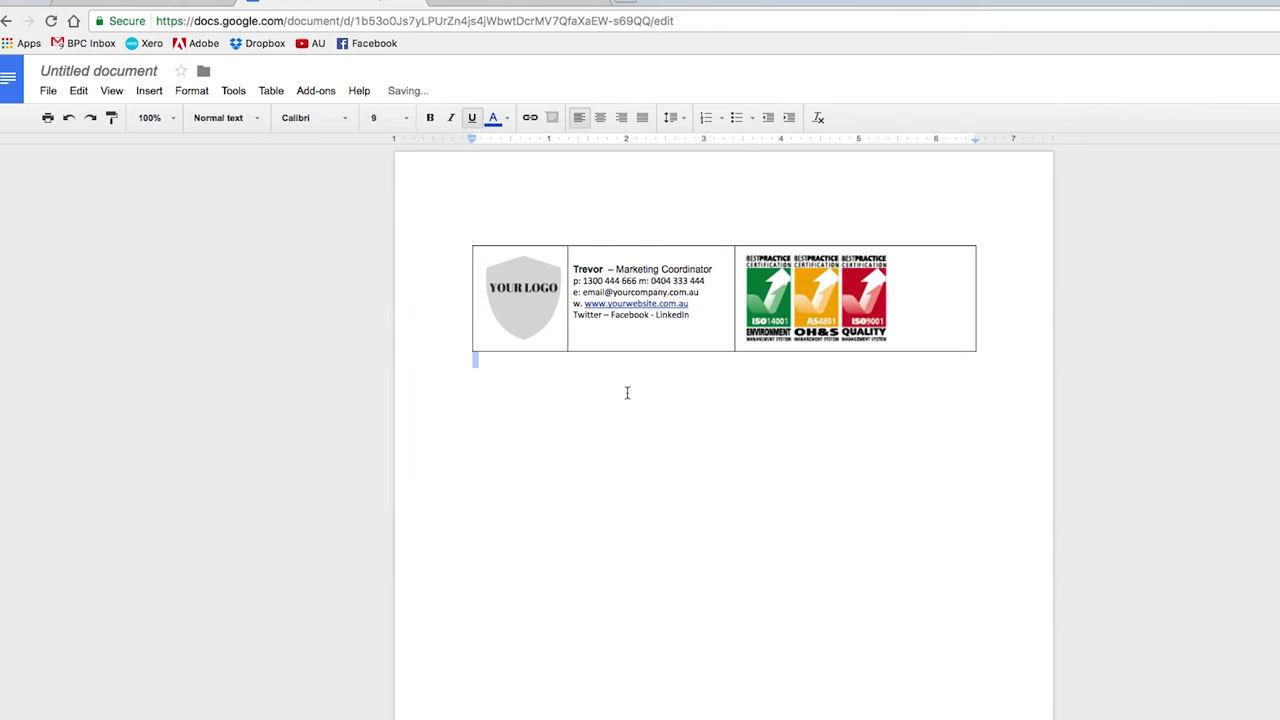
click(610, 350)
click(630, 341)
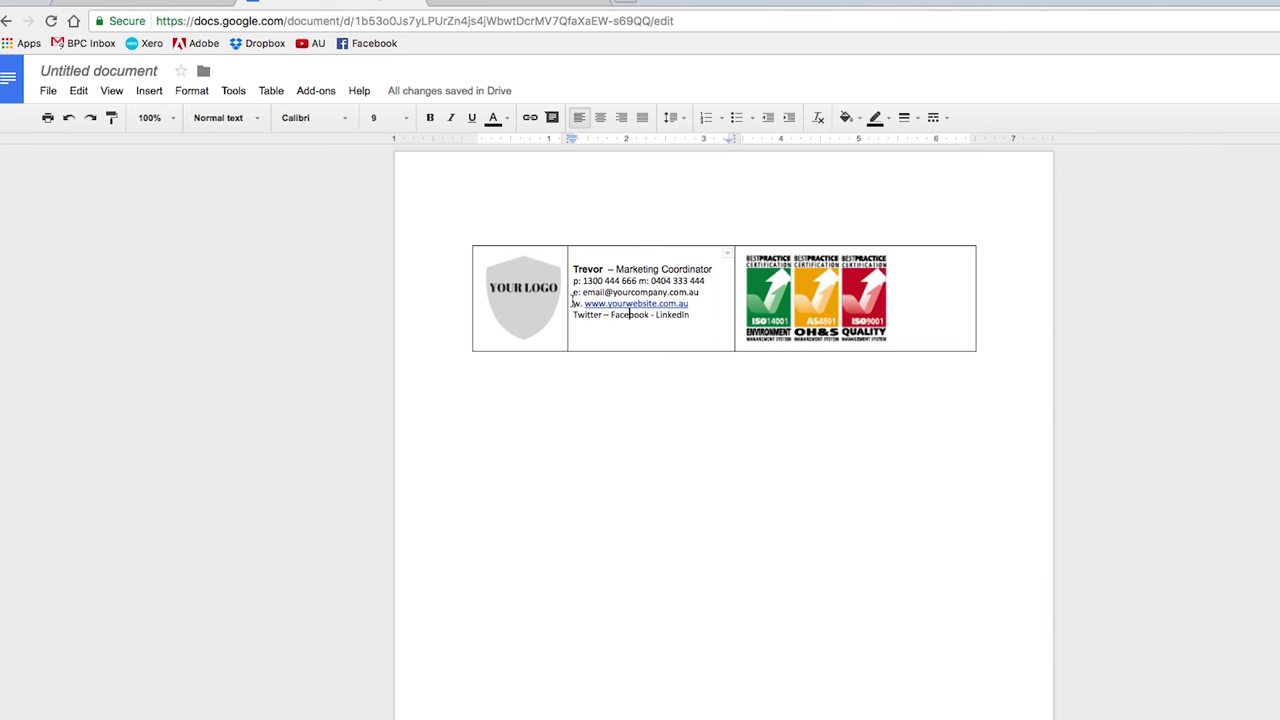
Set the table border colour to white in Table properties
click(276, 93)
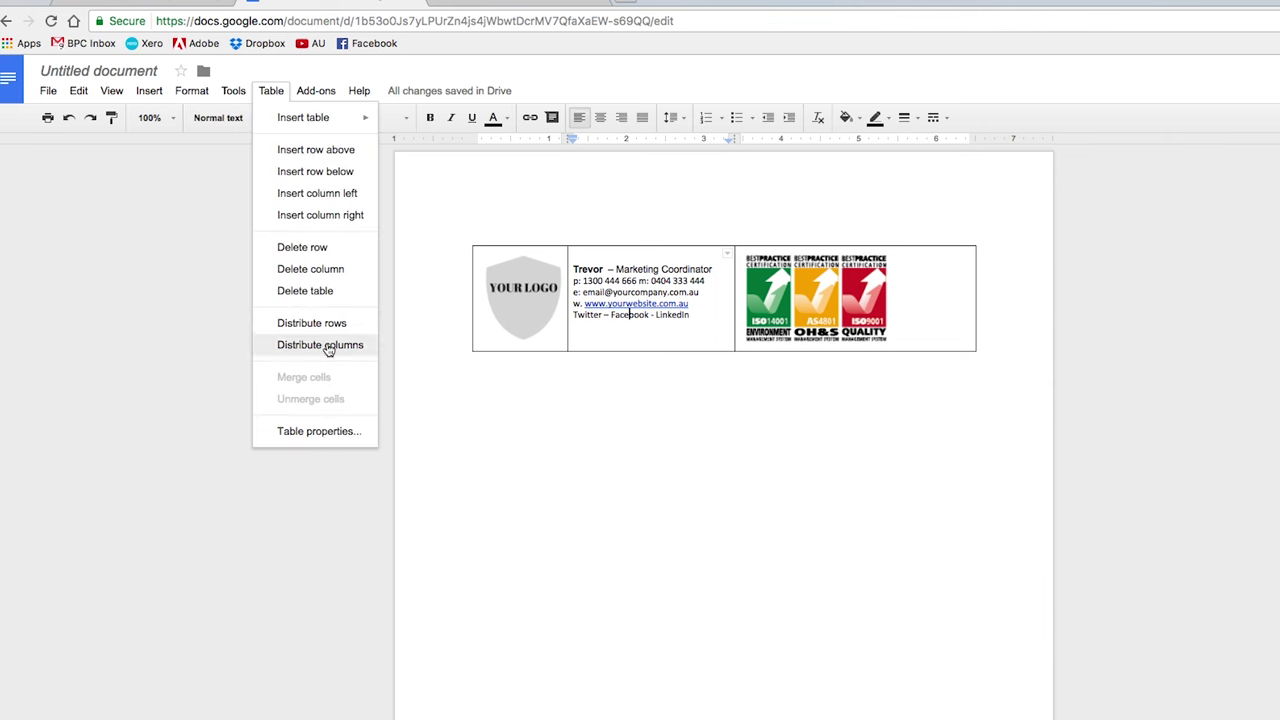
click(318, 432)
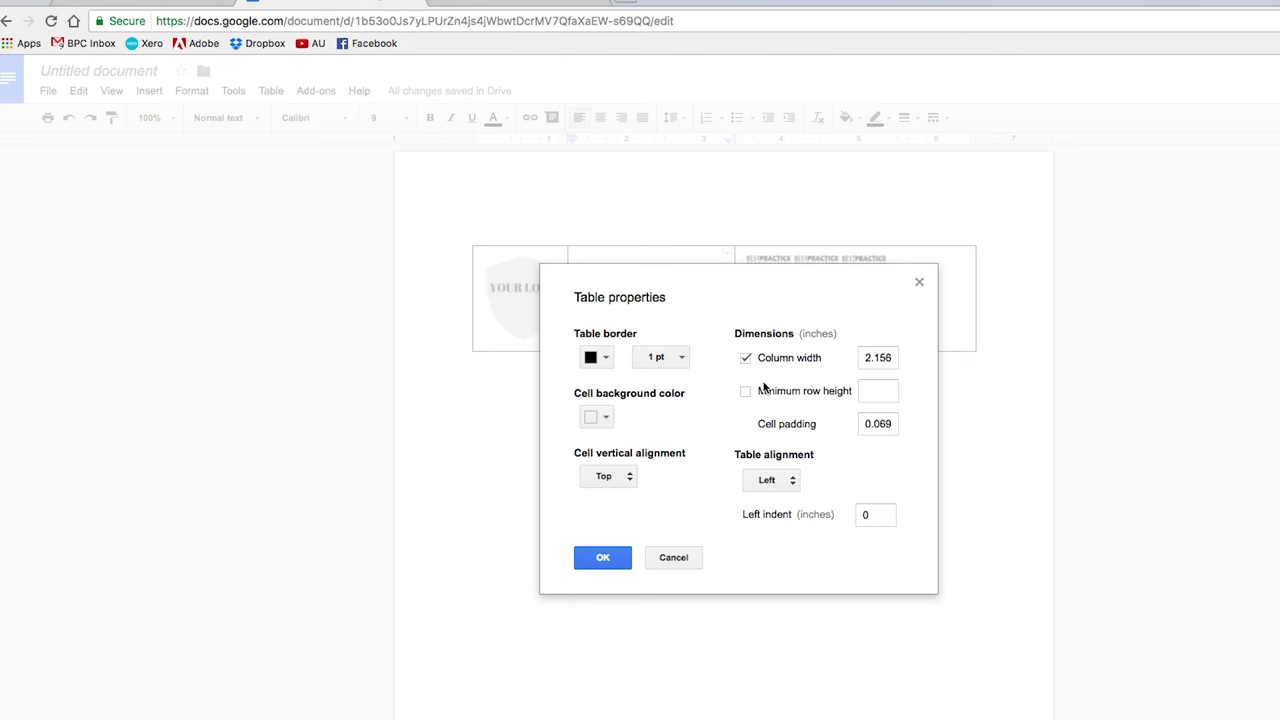
click(606, 360)
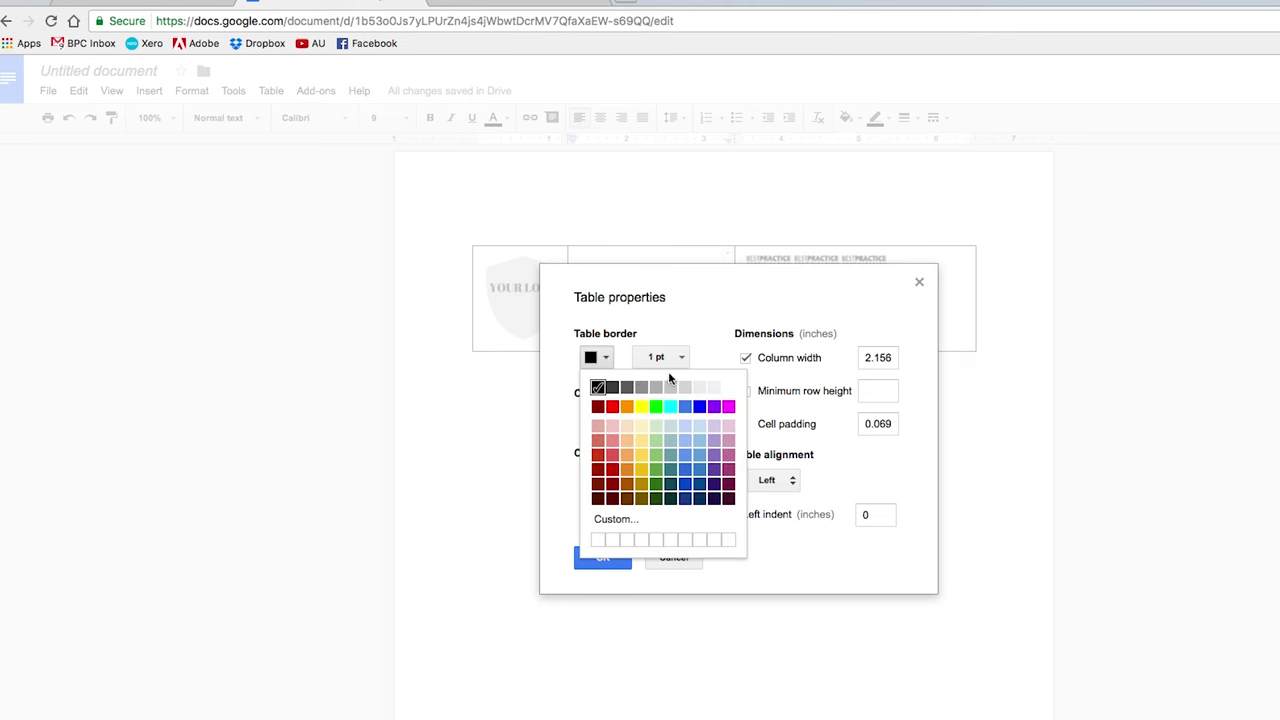
click(729, 387)
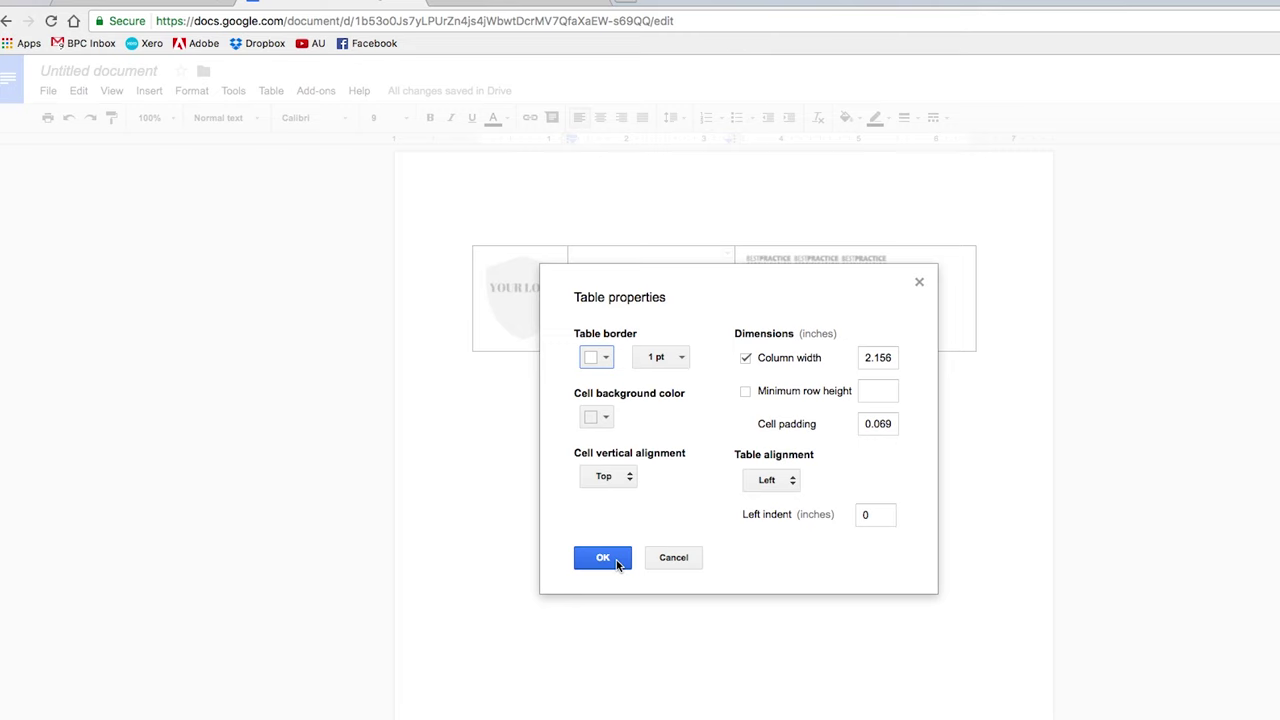
click(615, 562)
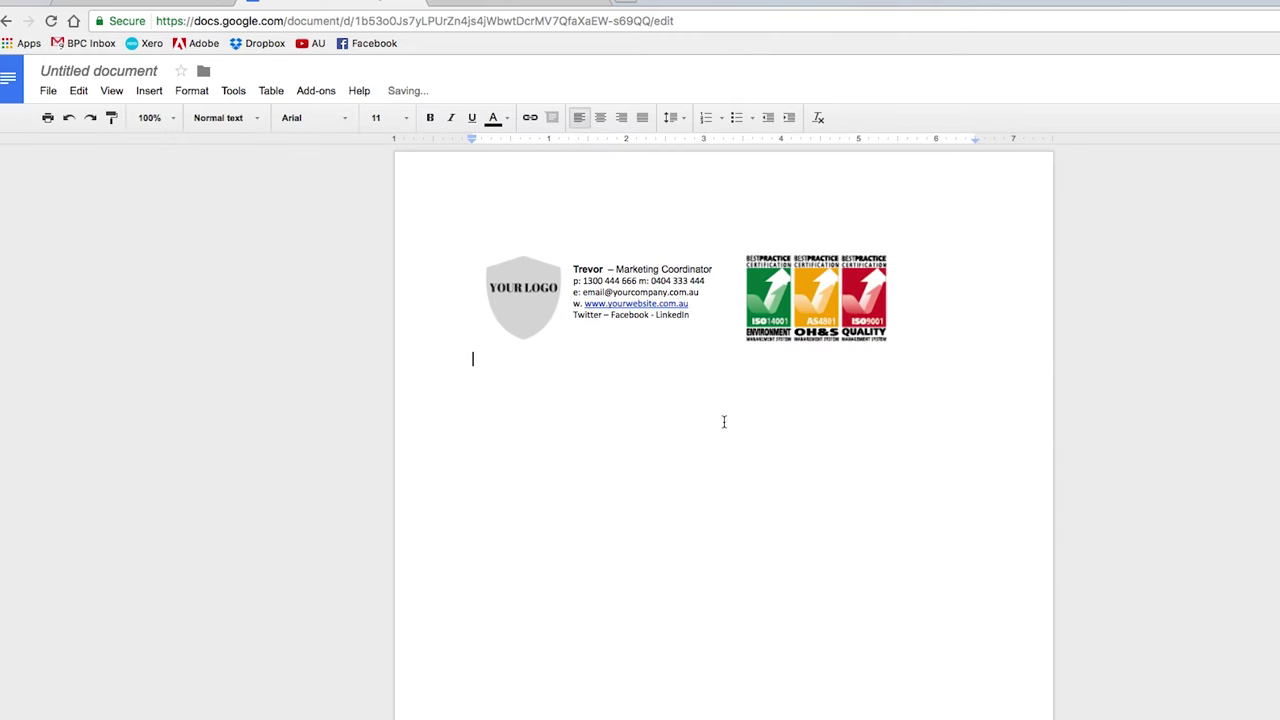
Type 'Kind Regards' on the empty line above the signature table
mouse_move(929, 326)
mouse_down()
mouse_move(550, 287)
mouse_move(530, 239)
mouse_move(507, 229)
mouse_up()
click(507, 229)
text(Kind Regards,)
Copy the greeting together with the whole signature table
click(939, 332)
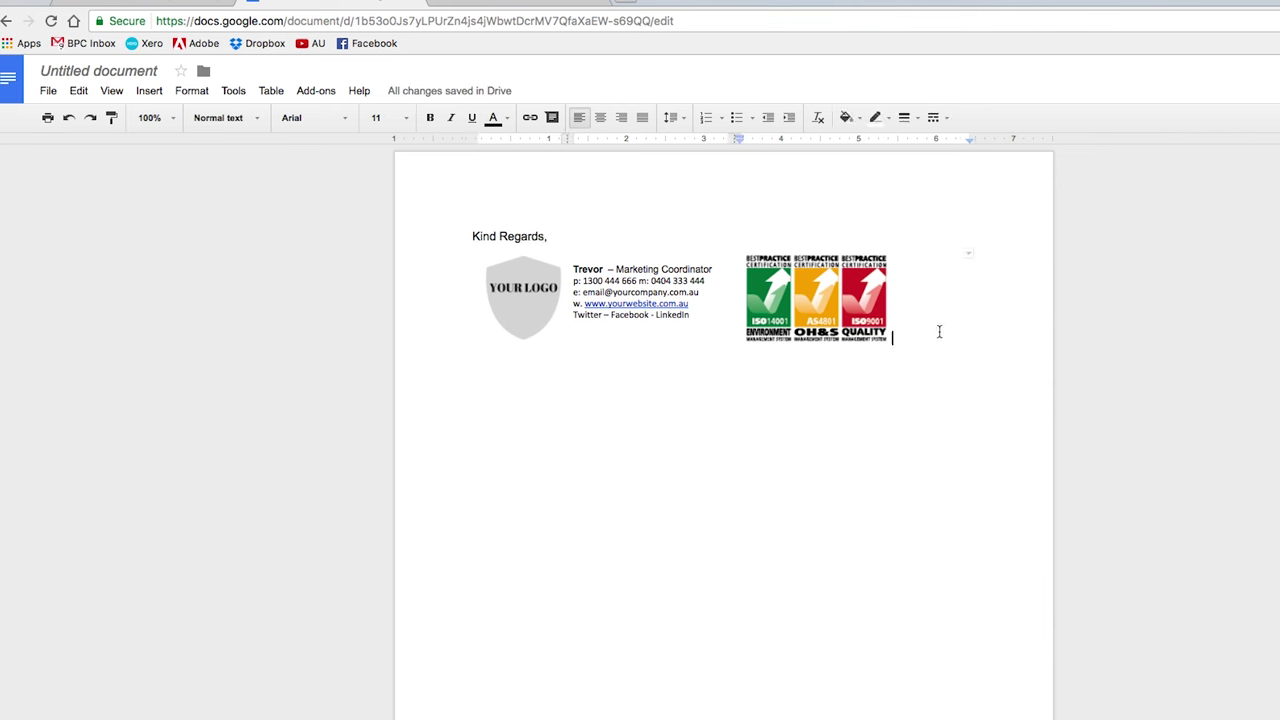
drag(939, 332, 443, 231)
right_click(483, 233)
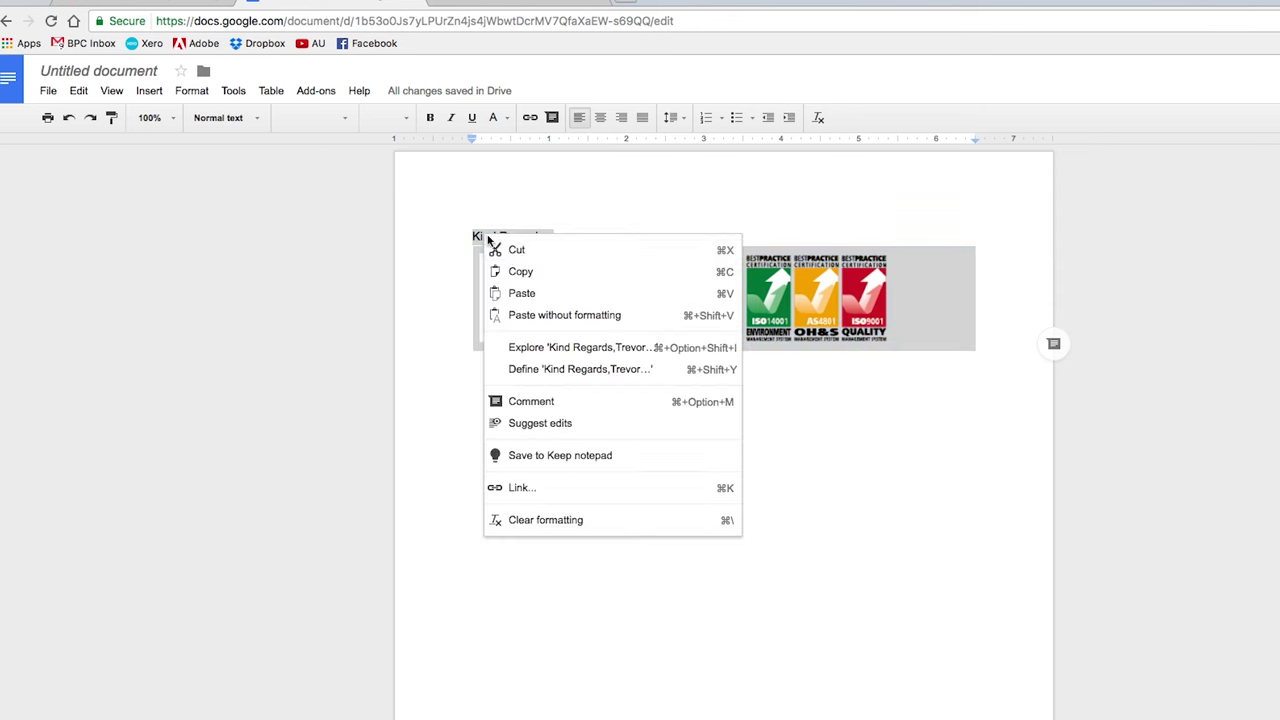
click(522, 273)
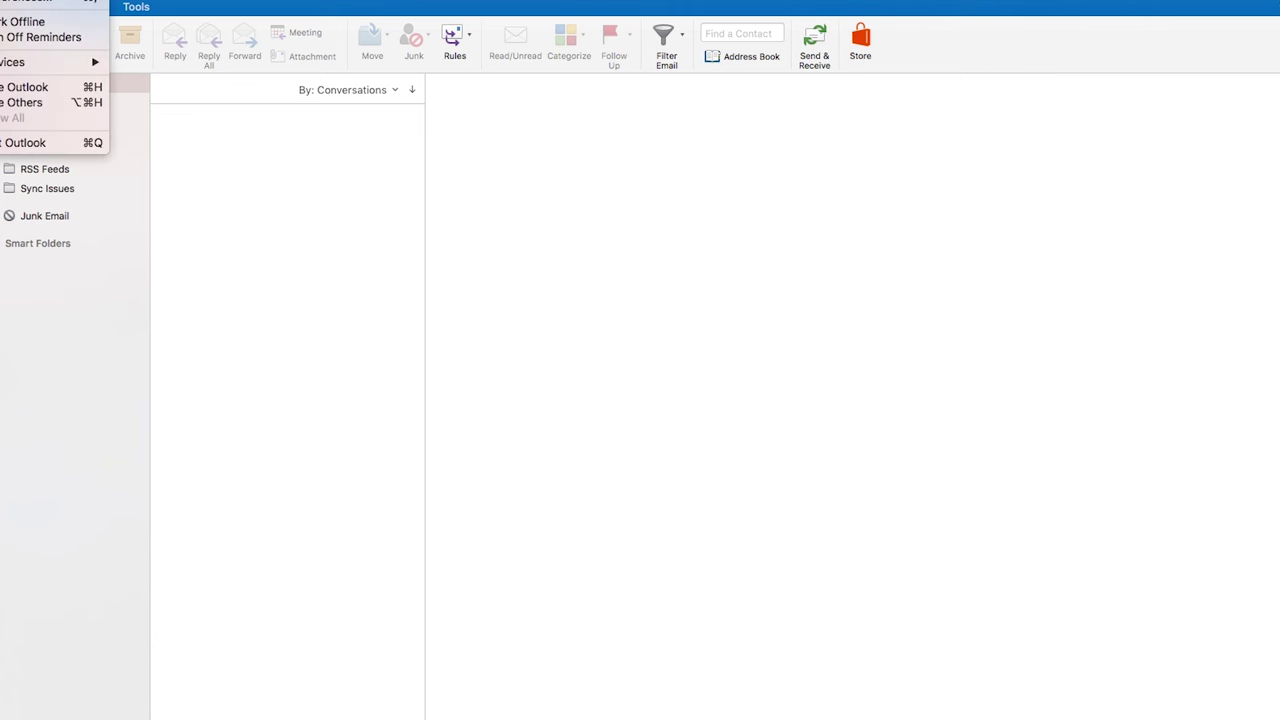
Open Outlook's Preferences from the Outlook menu
click(8, 2)
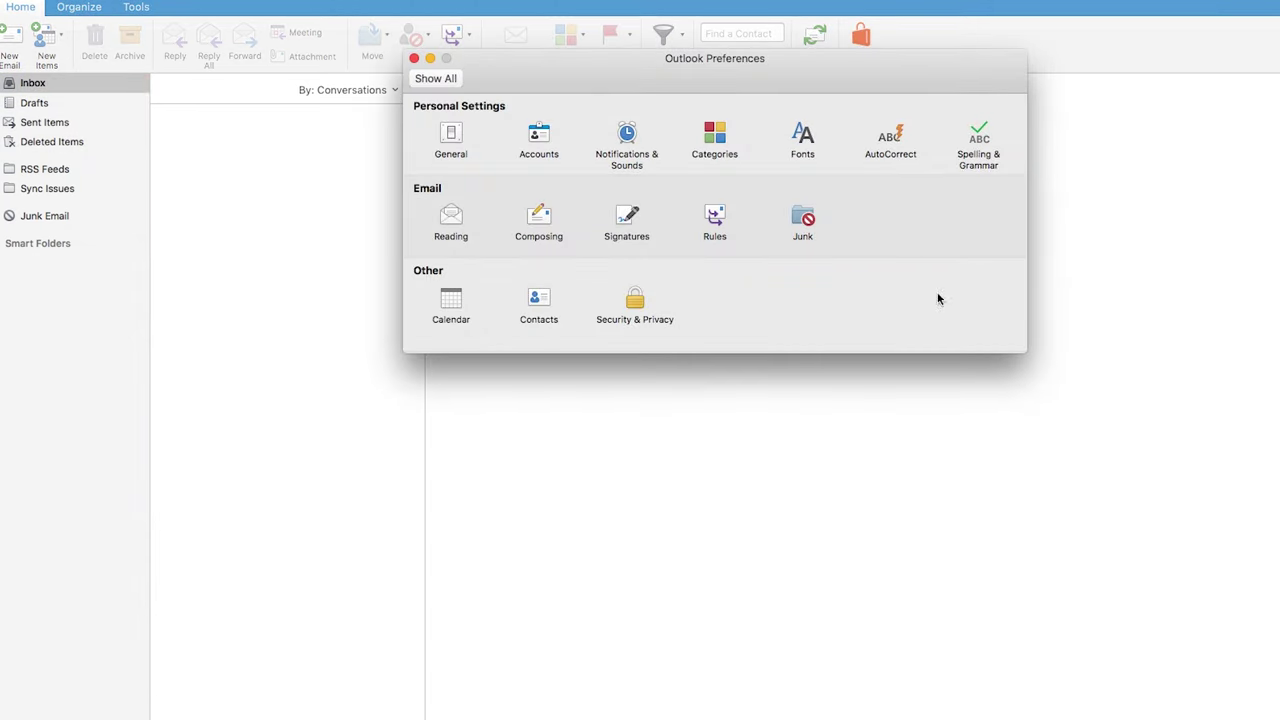
In Signatures, rename the Standard signature to the sender's first name plus 'Signature'
click(626, 218)
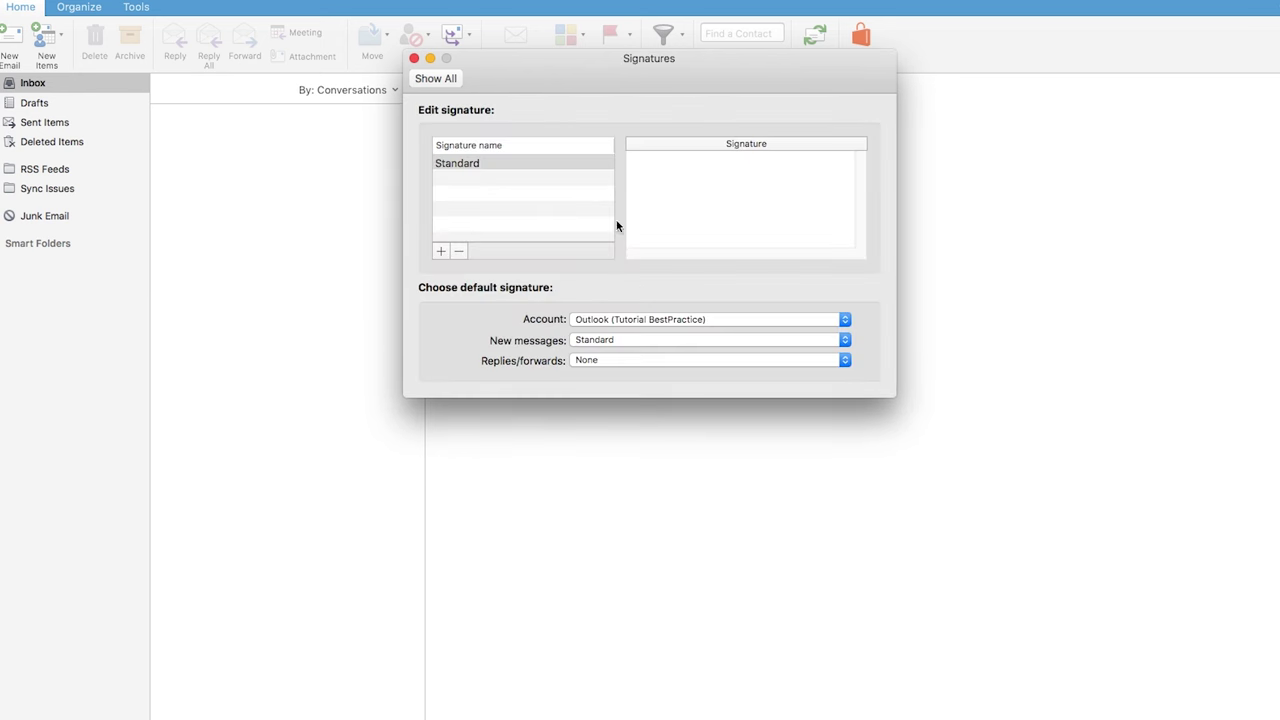
double_click(478, 163)
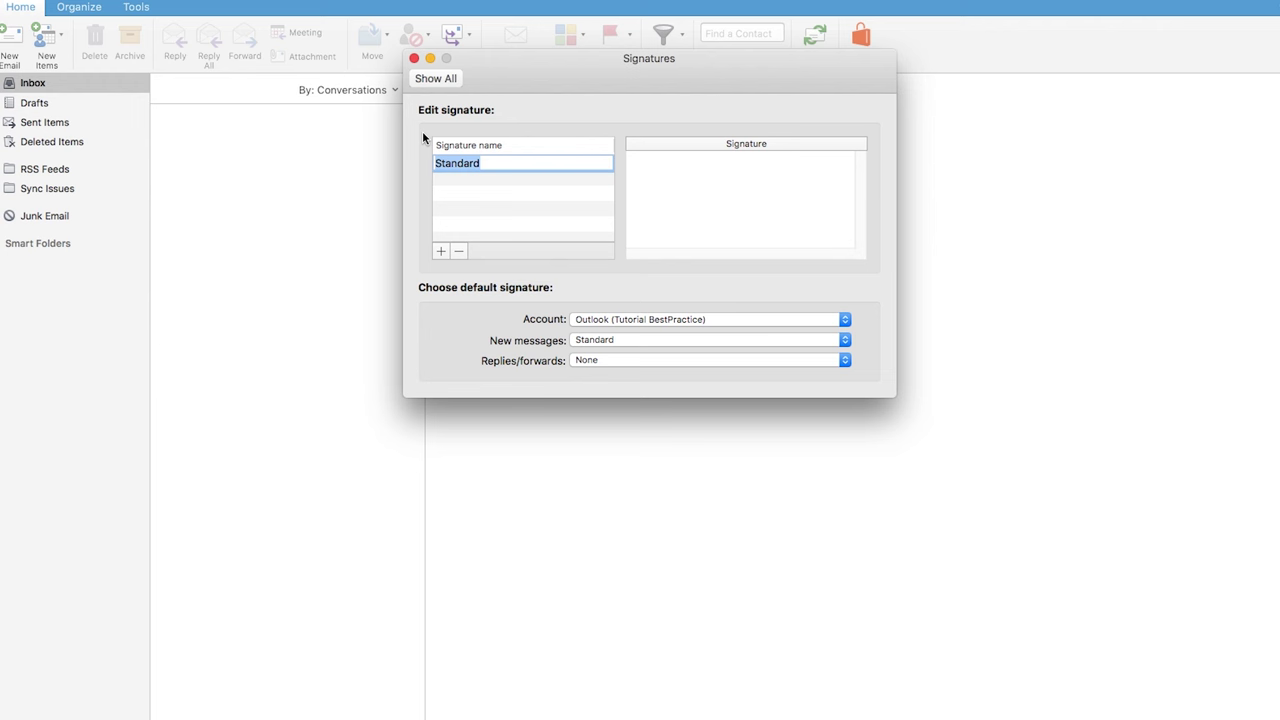
click(487, 163)
click(490, 163)
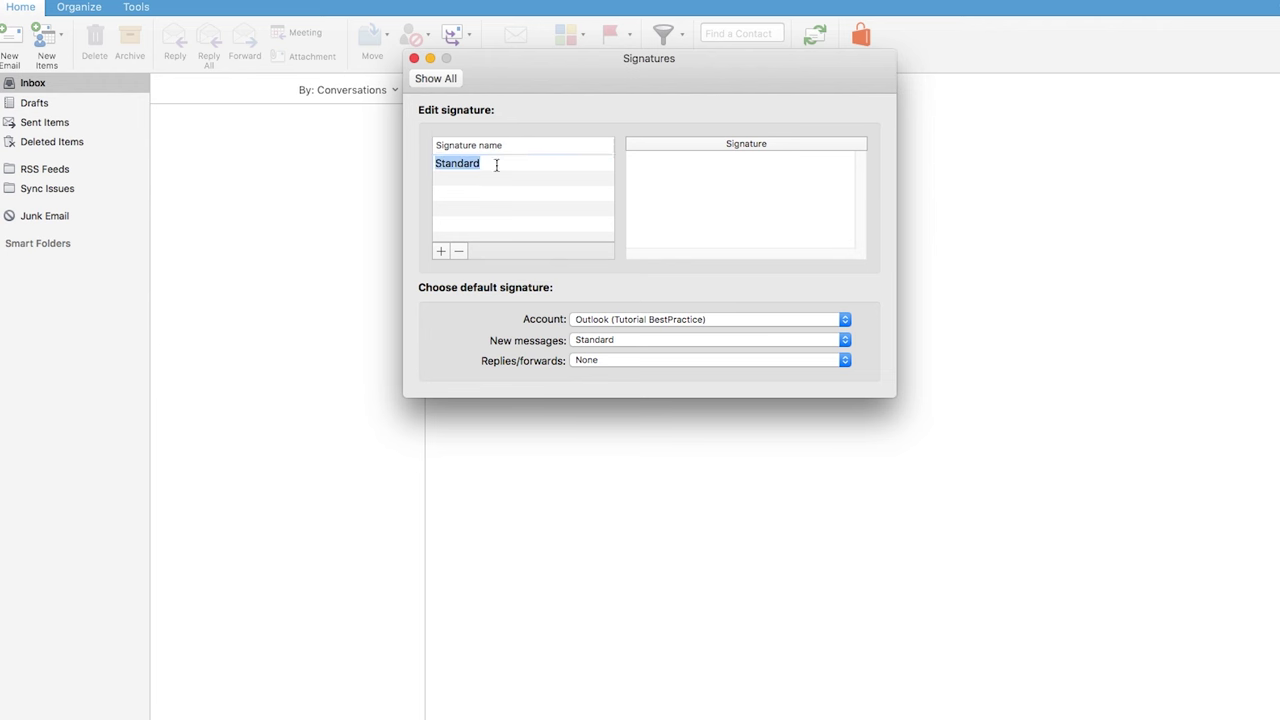
key(BackSpace)
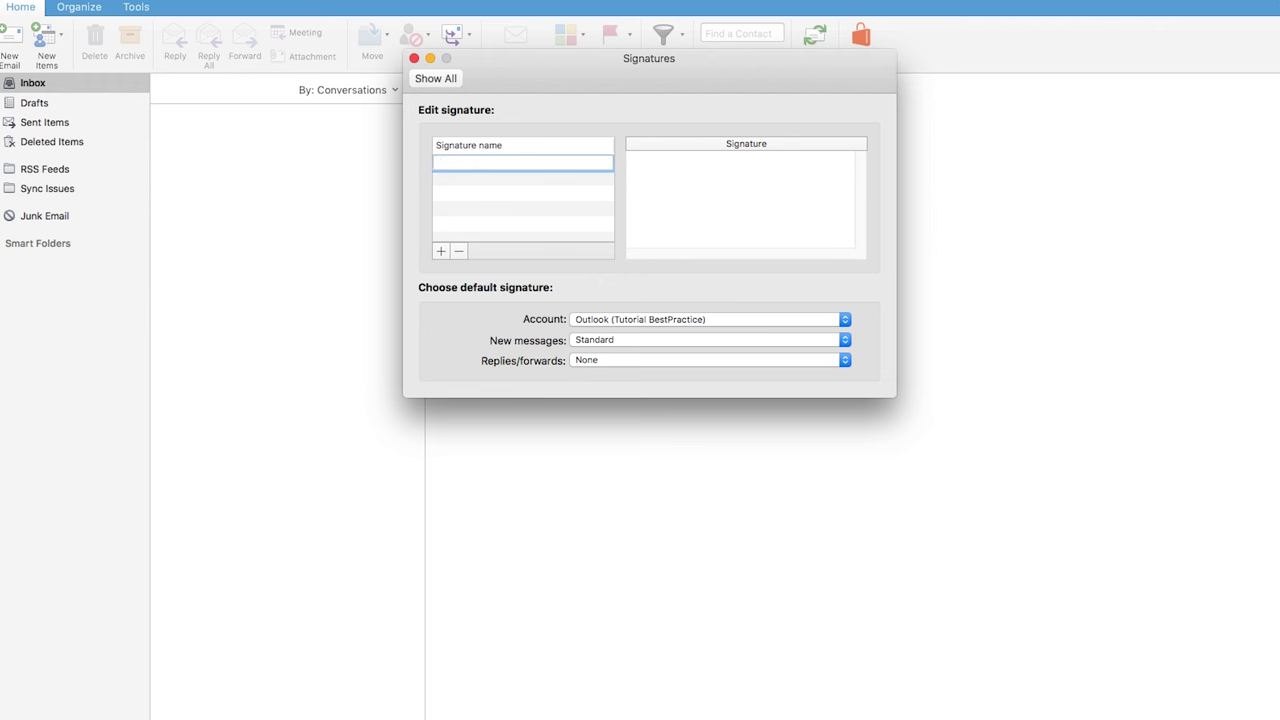
text(Trevor Signature)
Paste the copied Google Docs signature block into the signature body
click(698, 176)
right_click(664, 164)
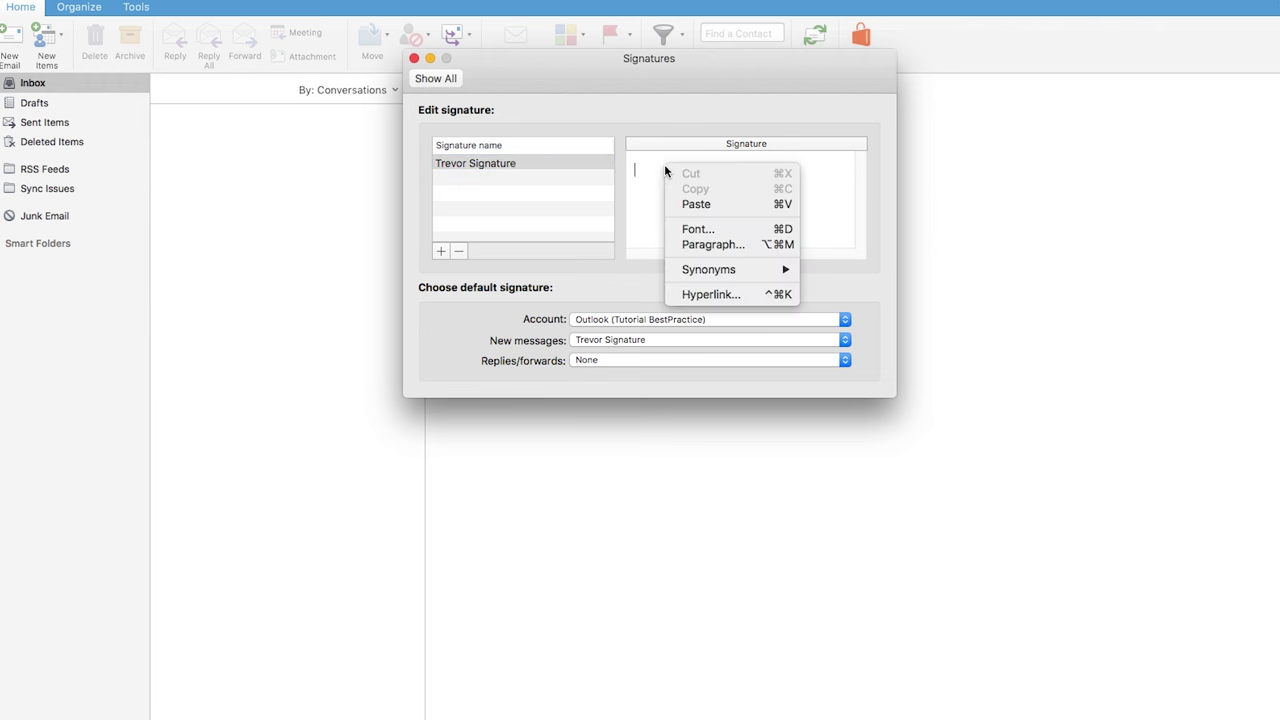
click(706, 204)
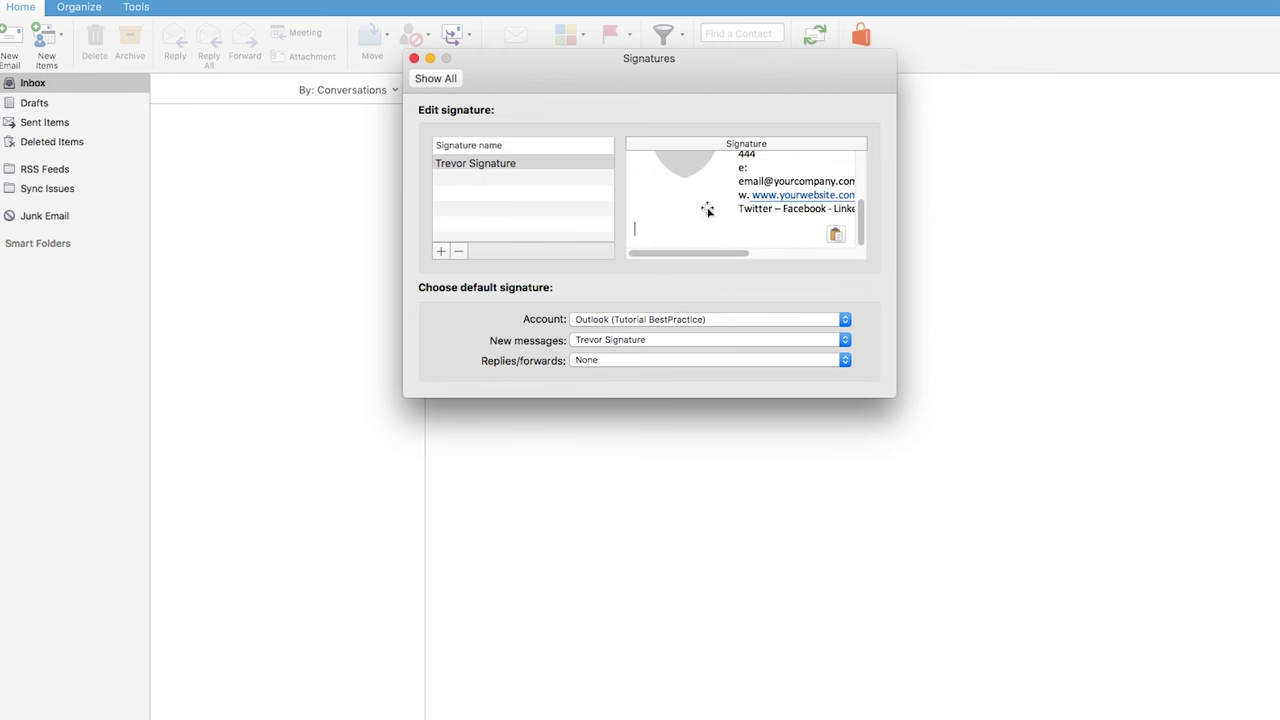
mouse_move(704, 258)
mouse_down()
mouse_move(833, 260)
mouse_move(697, 252)
mouse_up()
Start a new email and type 'hi!' plus a blank line above the auto-inserted signature
click(414, 59)
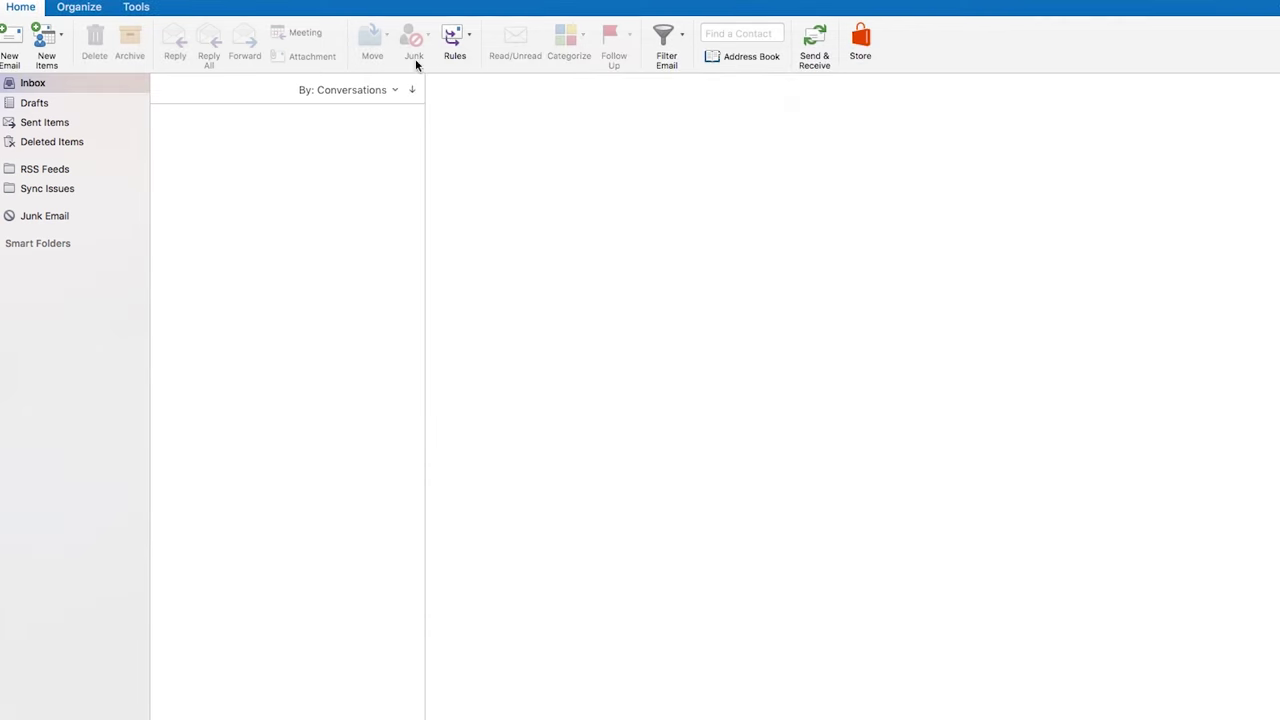
click(12, 45)
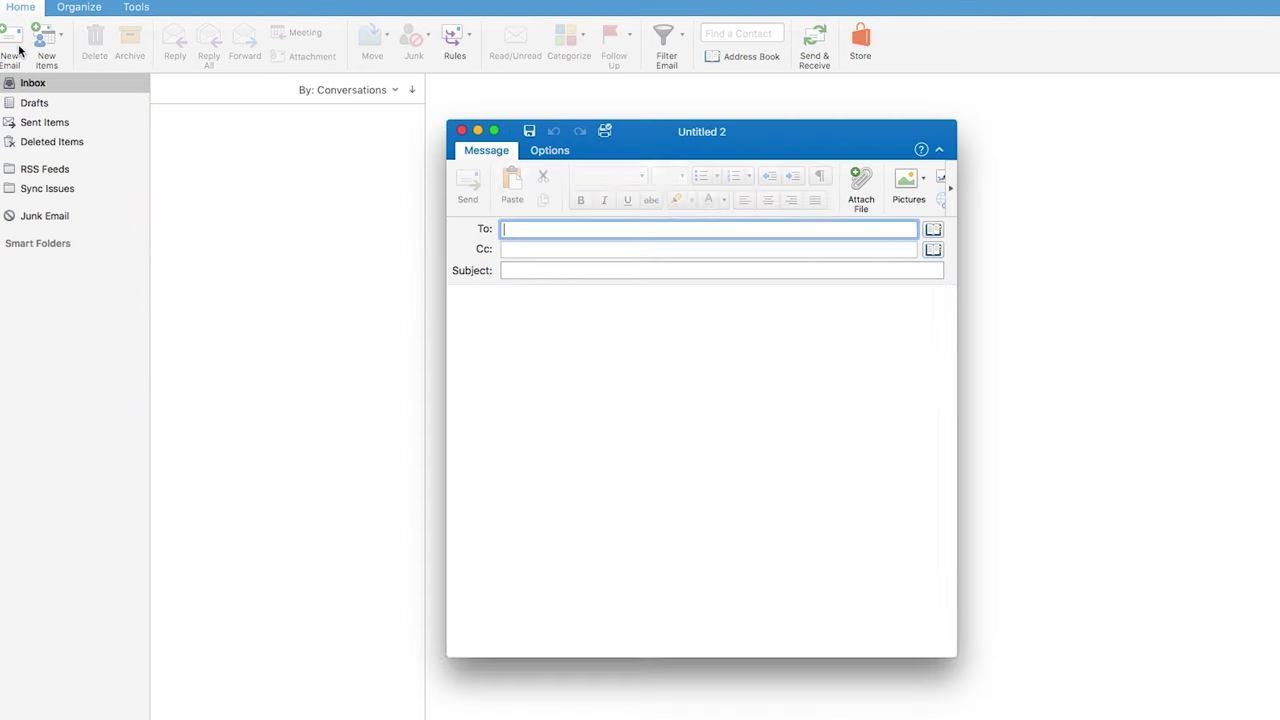
click(517, 308)
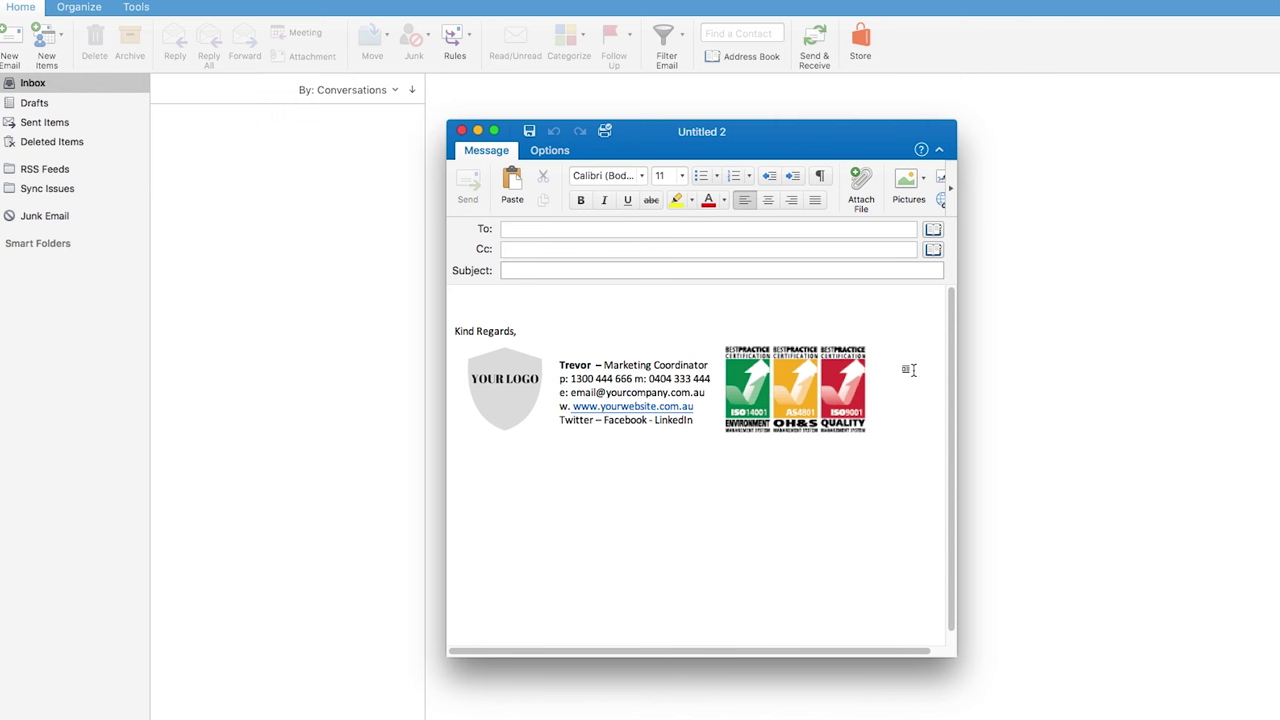
text(hi!)
key(Return)
key(Return)
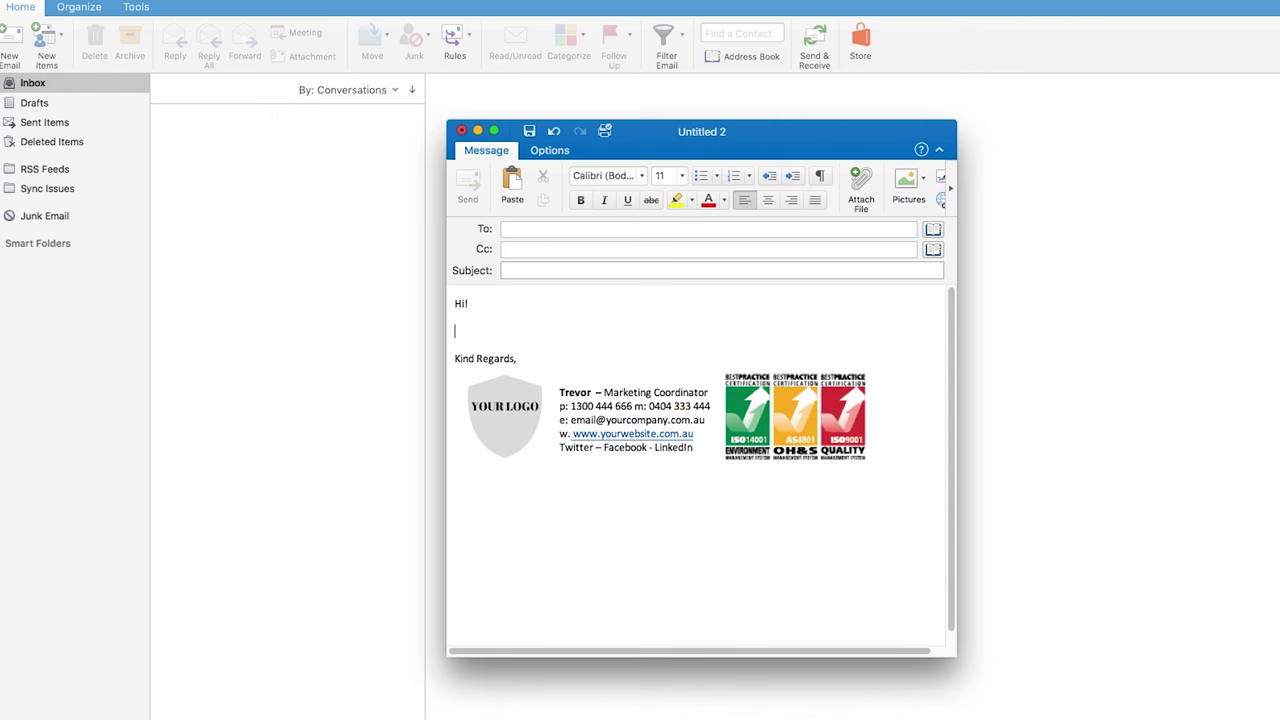
click(745, 380)
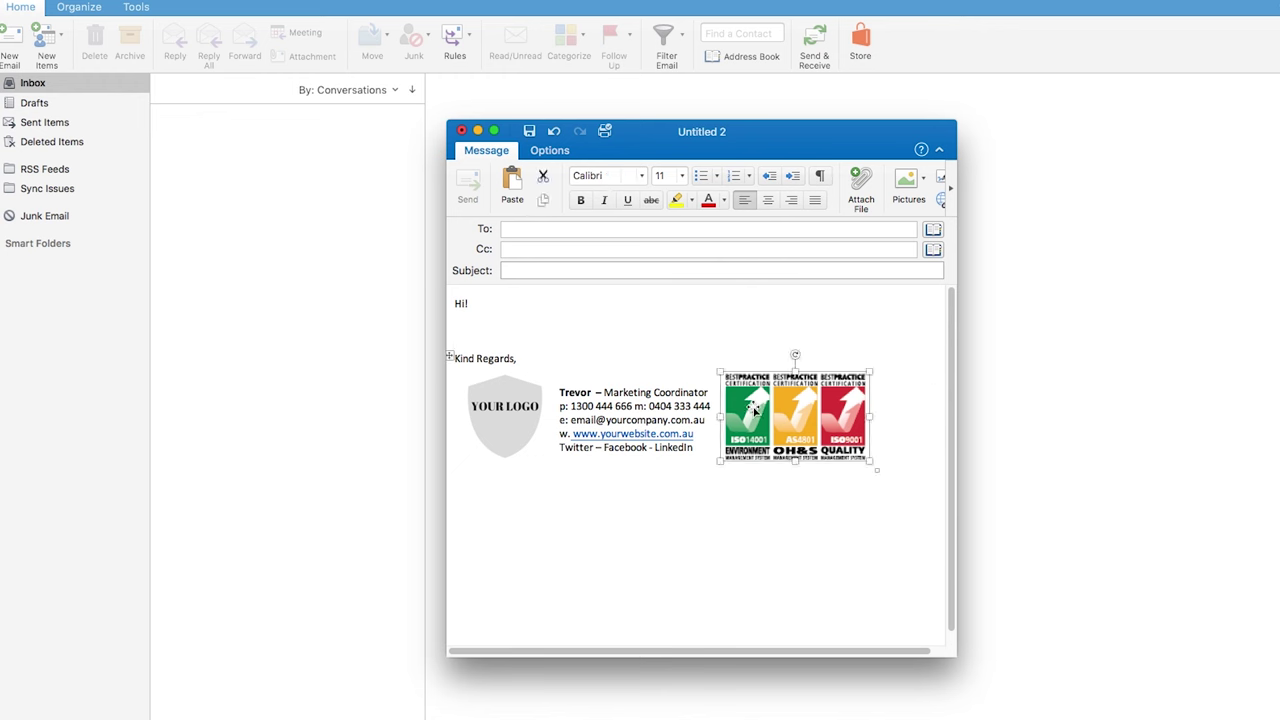